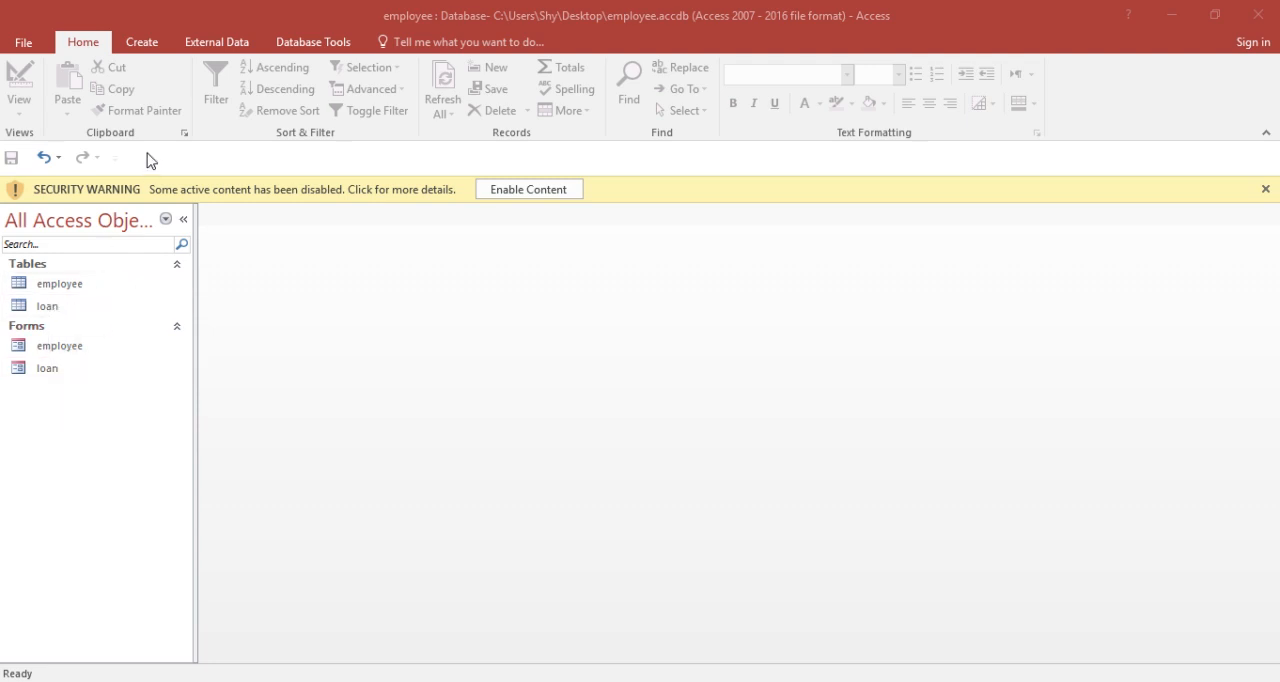
# Step: Generate a report from the employee table and show it in Report View
pyautogui.click(96, 287)
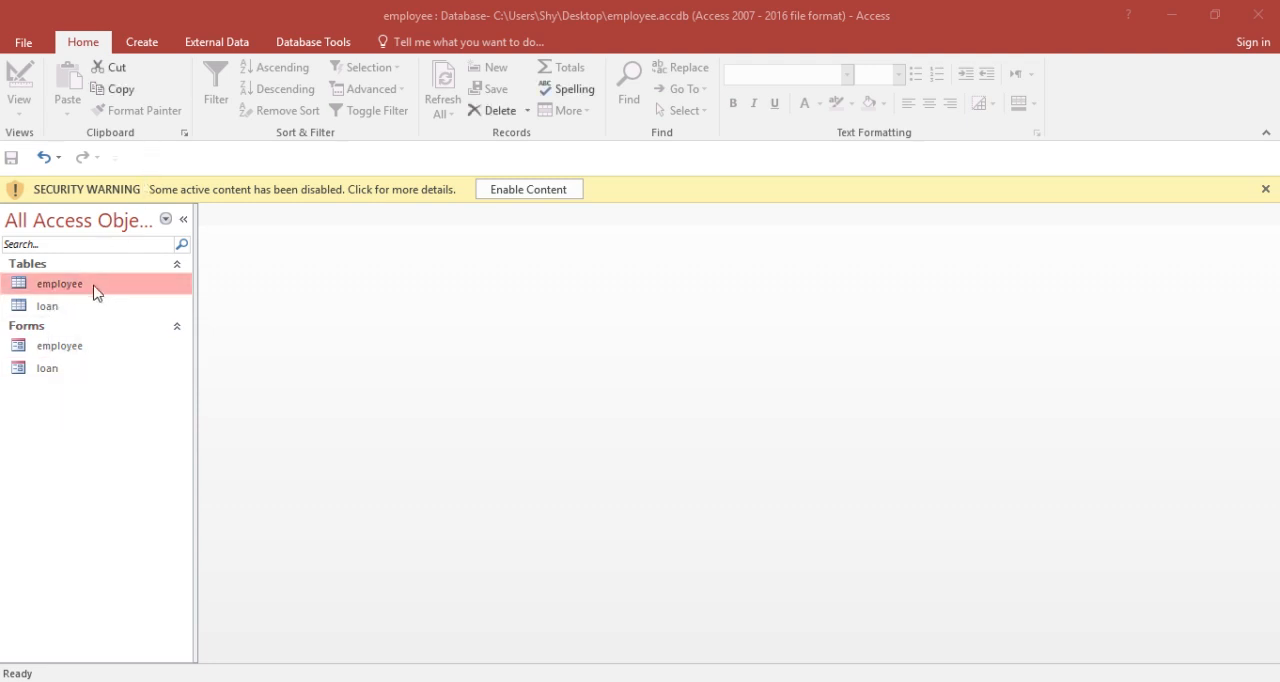
pyautogui.click(148, 42)
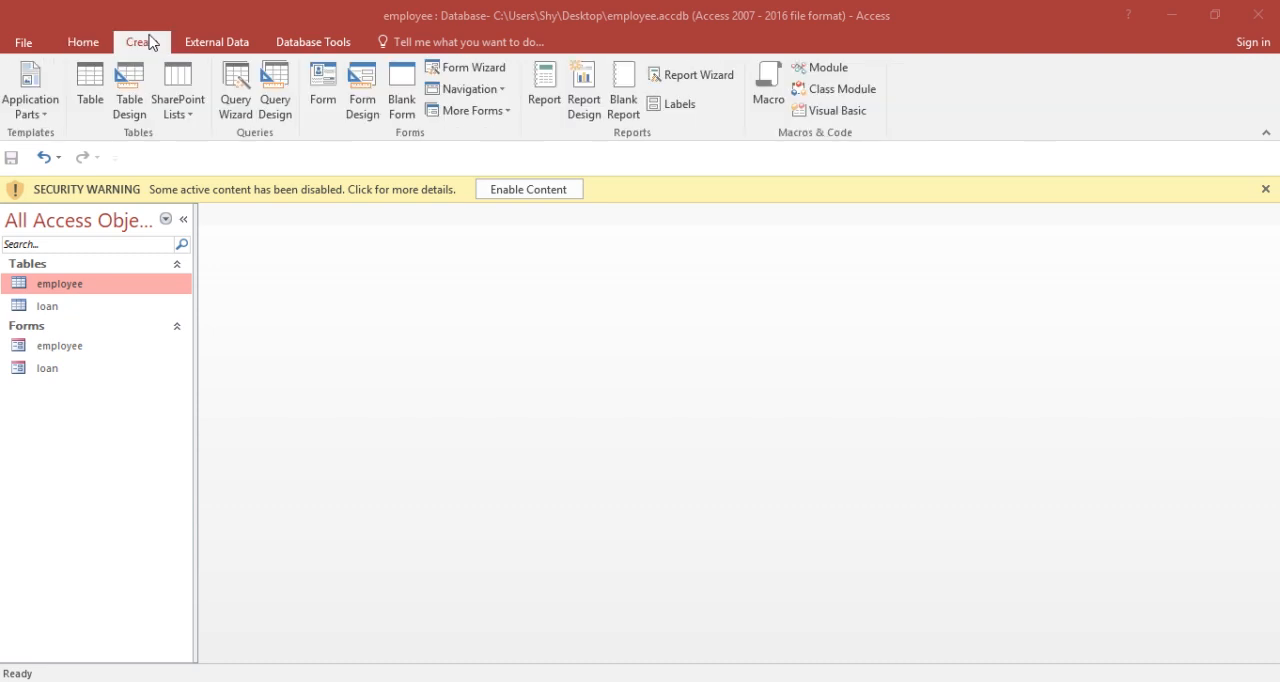
pyautogui.click(545, 88)
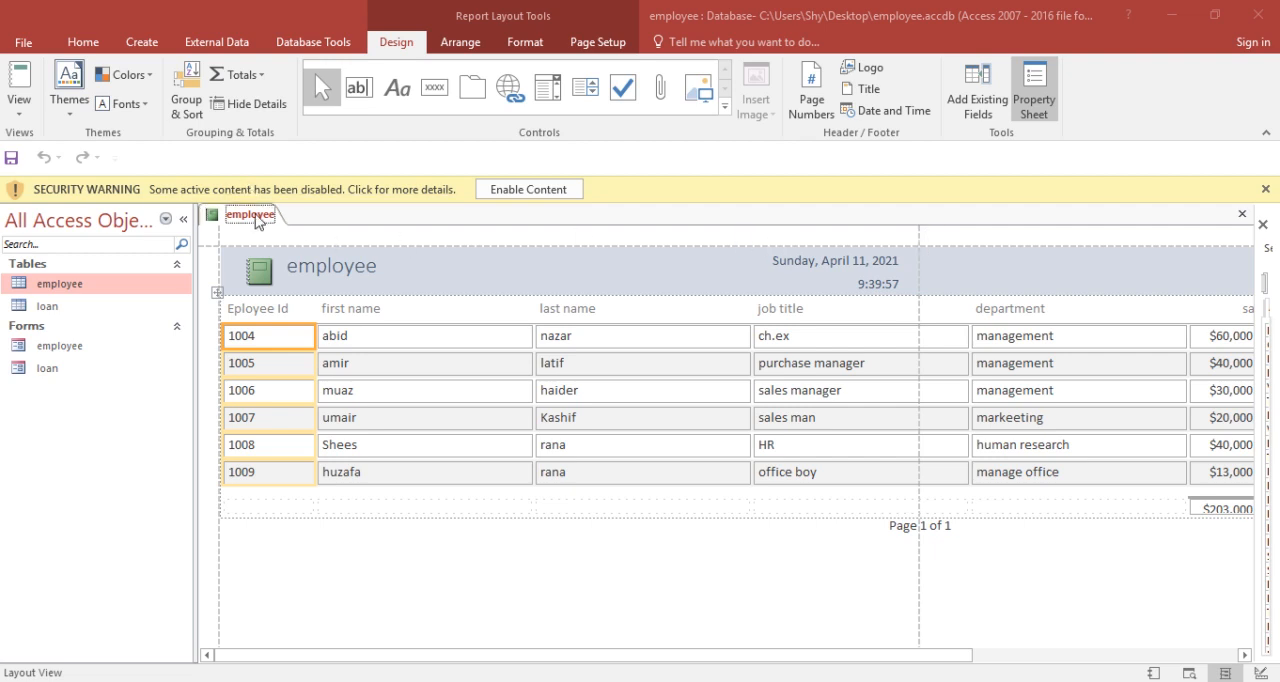
pyautogui.rightClick(256, 216)
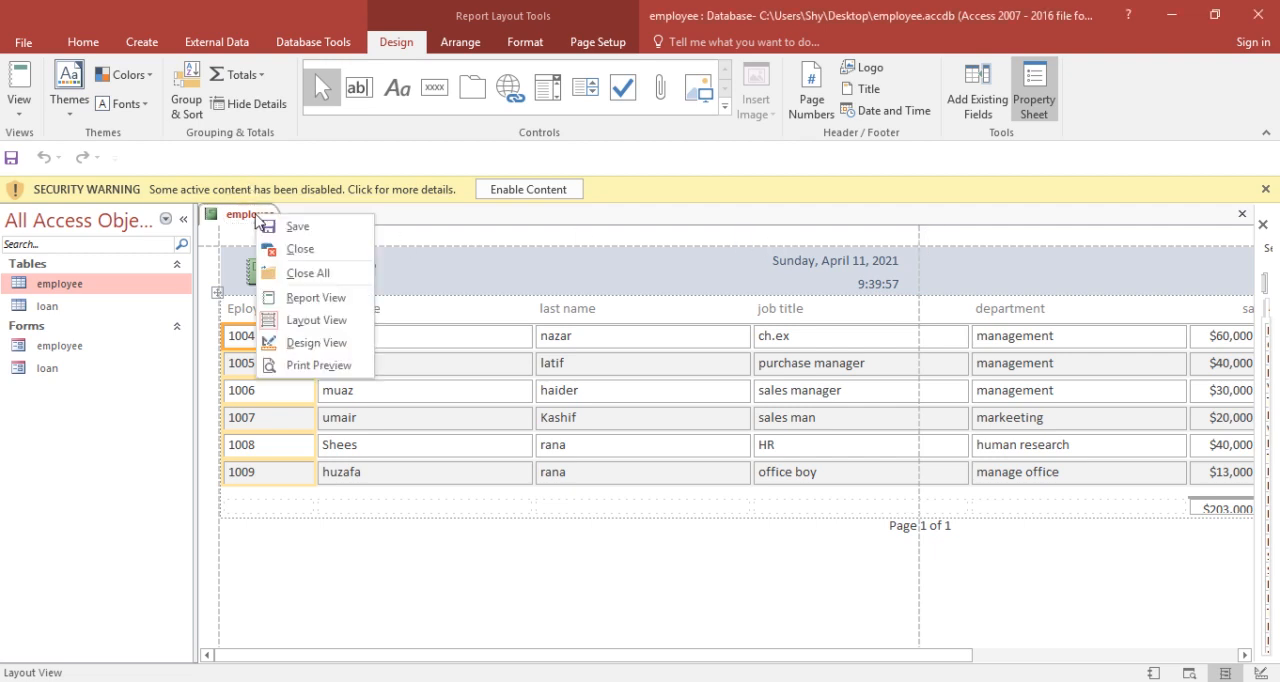
pyautogui.click(323, 297)
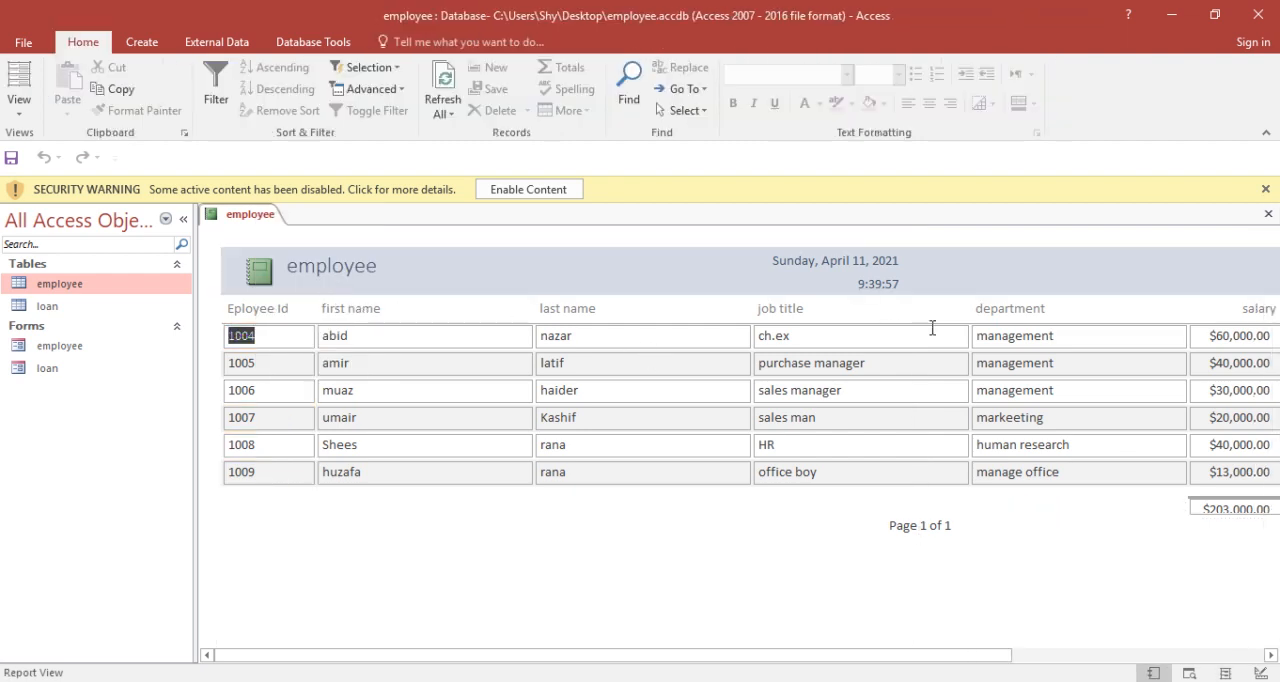
# Step: Save the new report under the name employee and close it
pyautogui.hotkey('ctrl', 's')
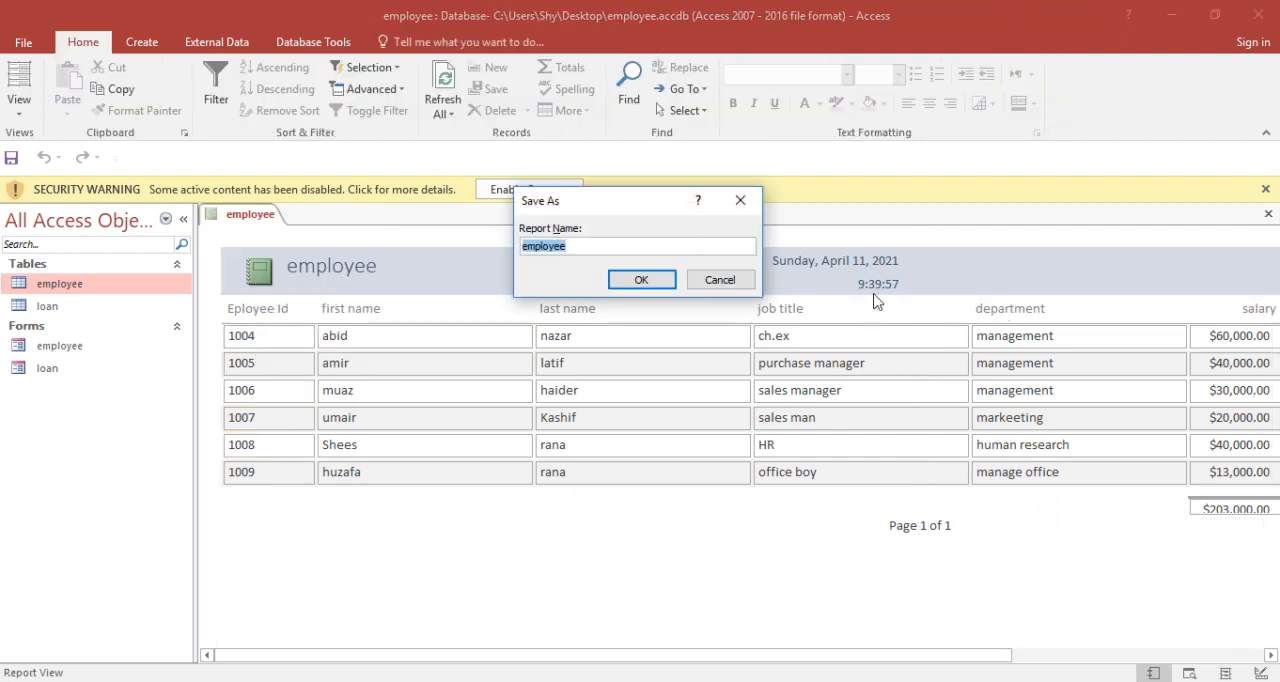
pyautogui.click(654, 286)
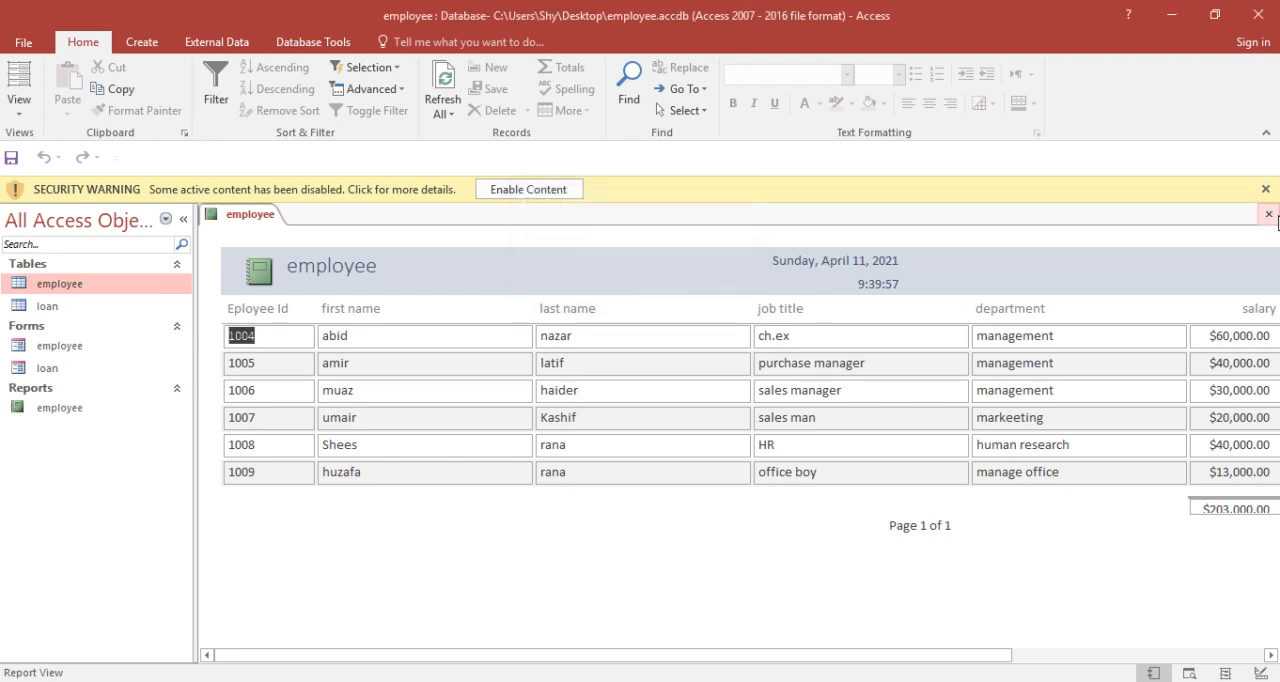
pyautogui.click(1268, 214)
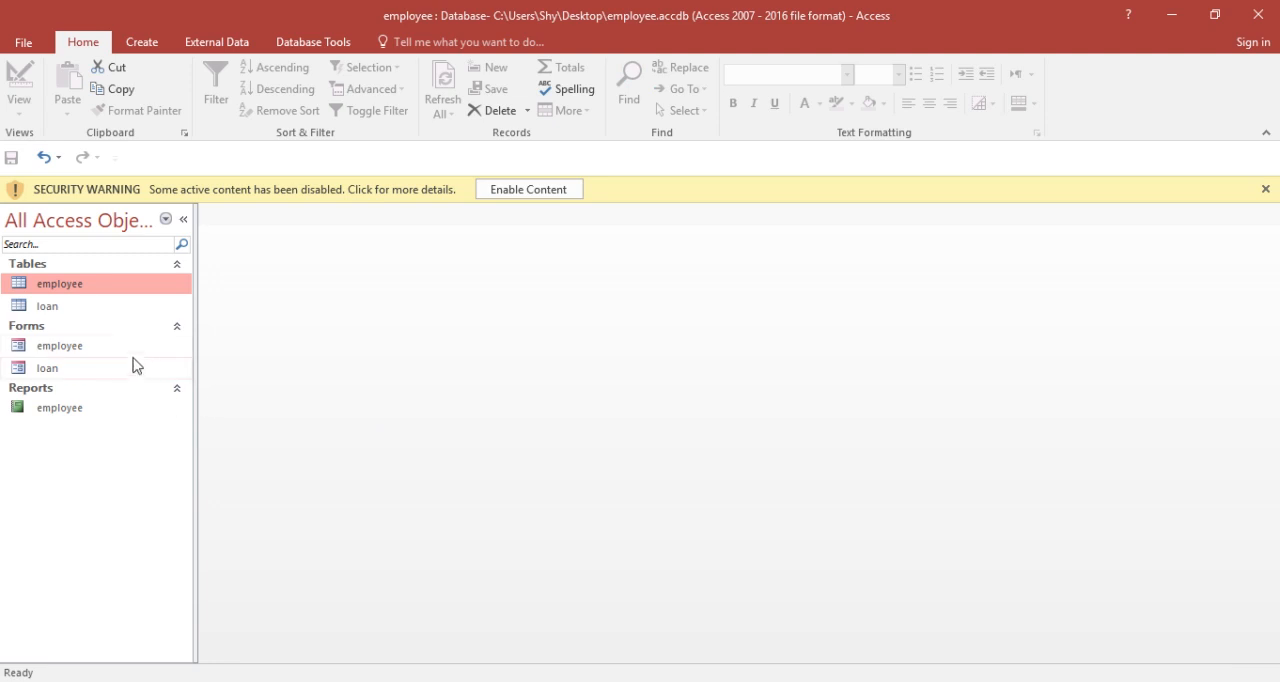
# Step: Generate a report from the loan table and show it in Report View
pyautogui.click(110, 311)
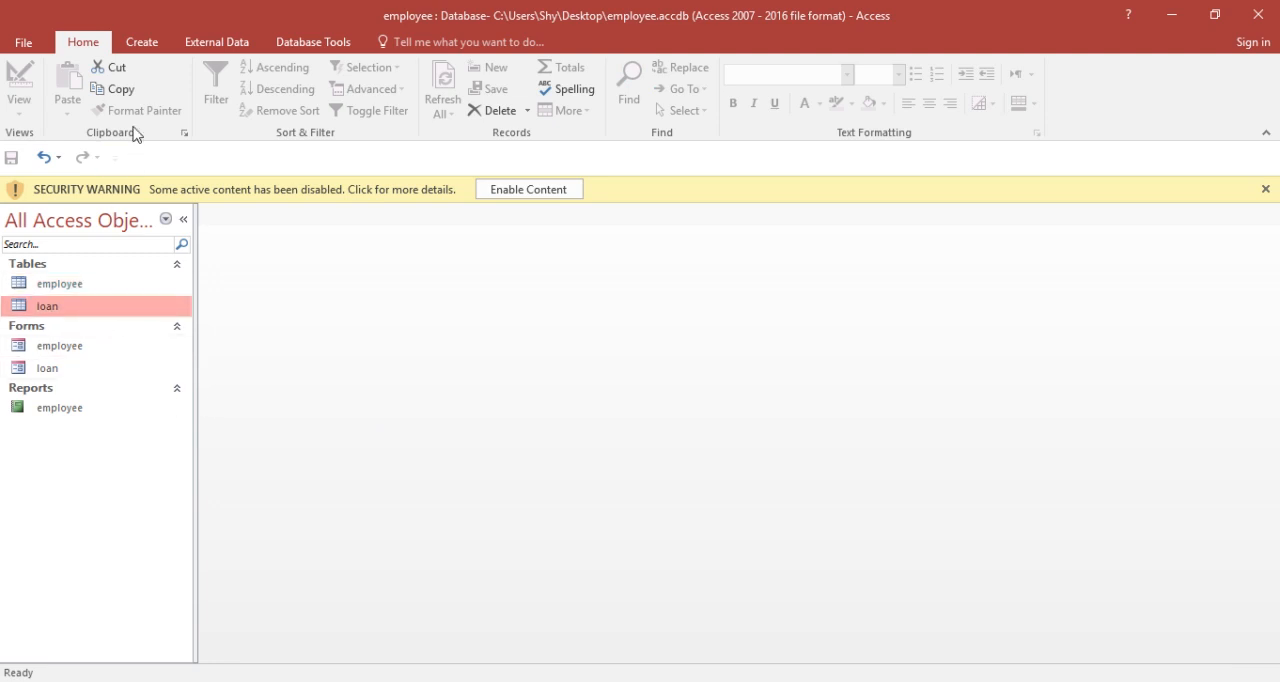
pyautogui.click(148, 48)
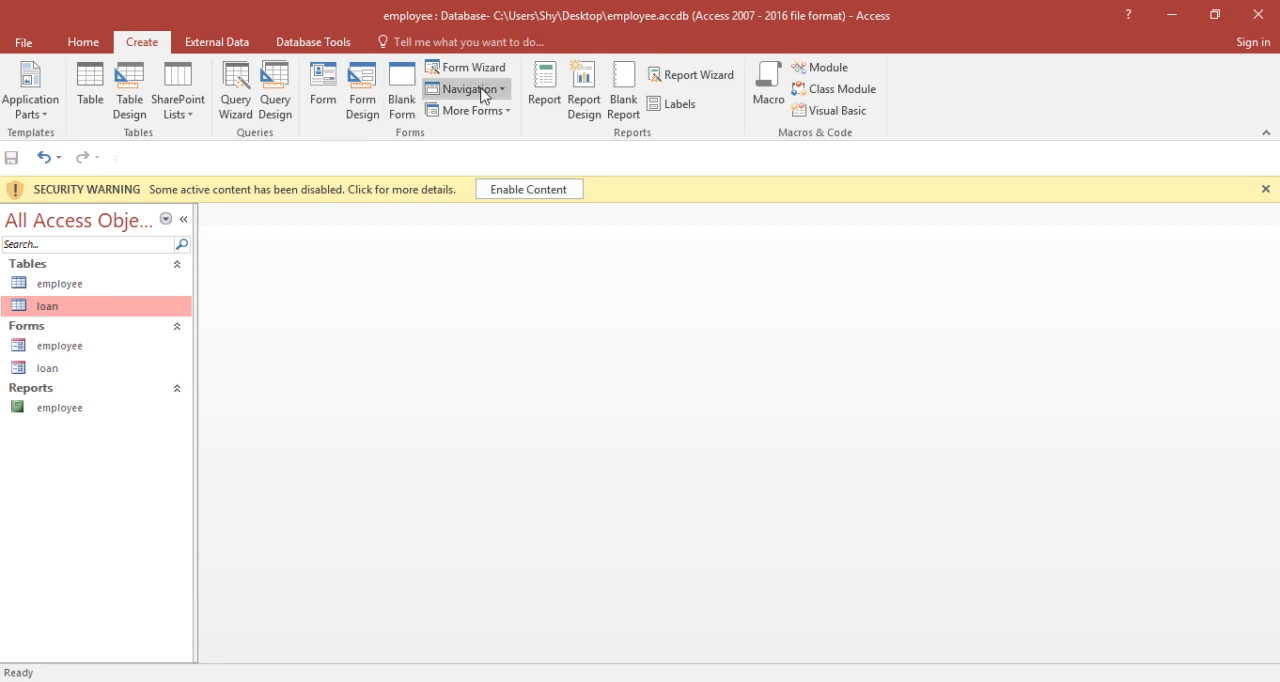
pyautogui.click(548, 95)
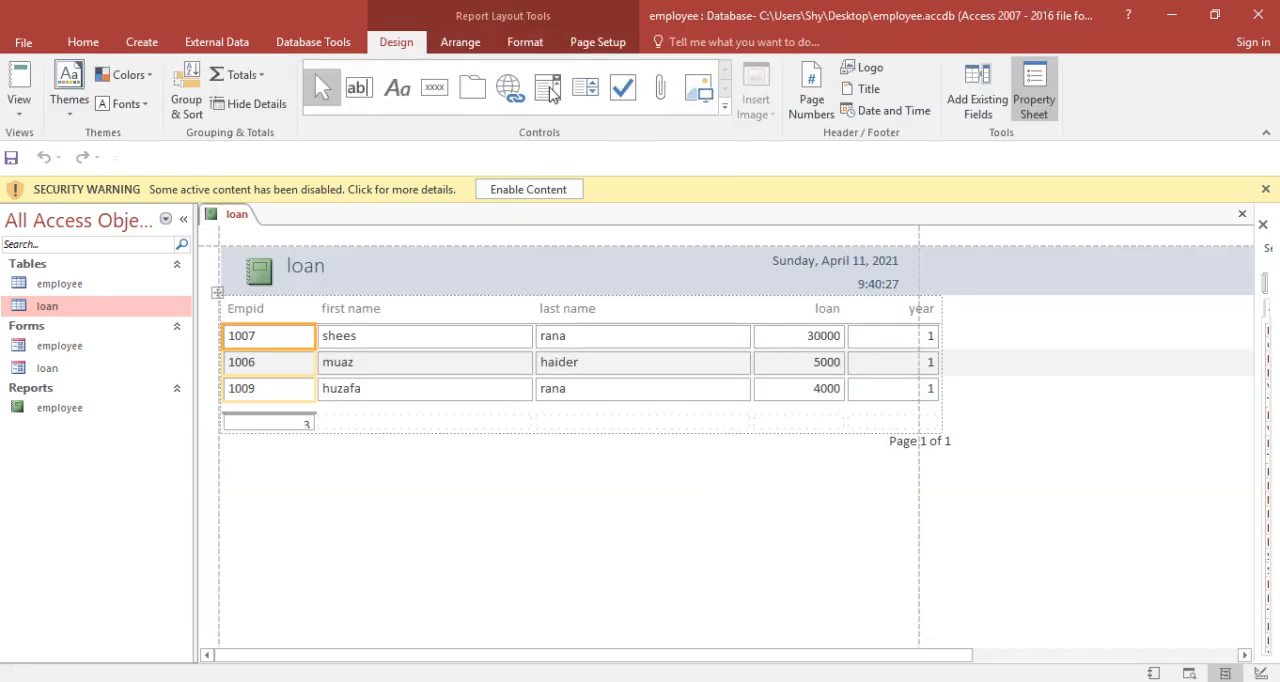
pyautogui.click(246, 221)
pyautogui.rightClick(247, 221)
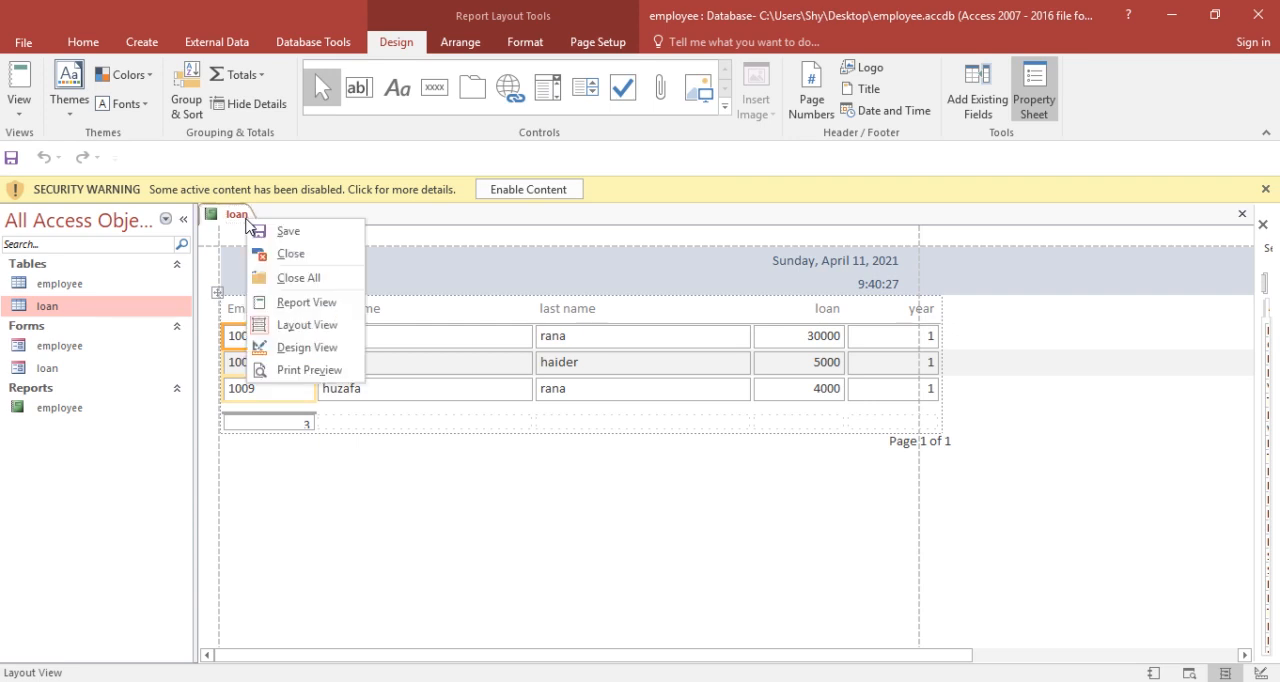
pyautogui.click(318, 303)
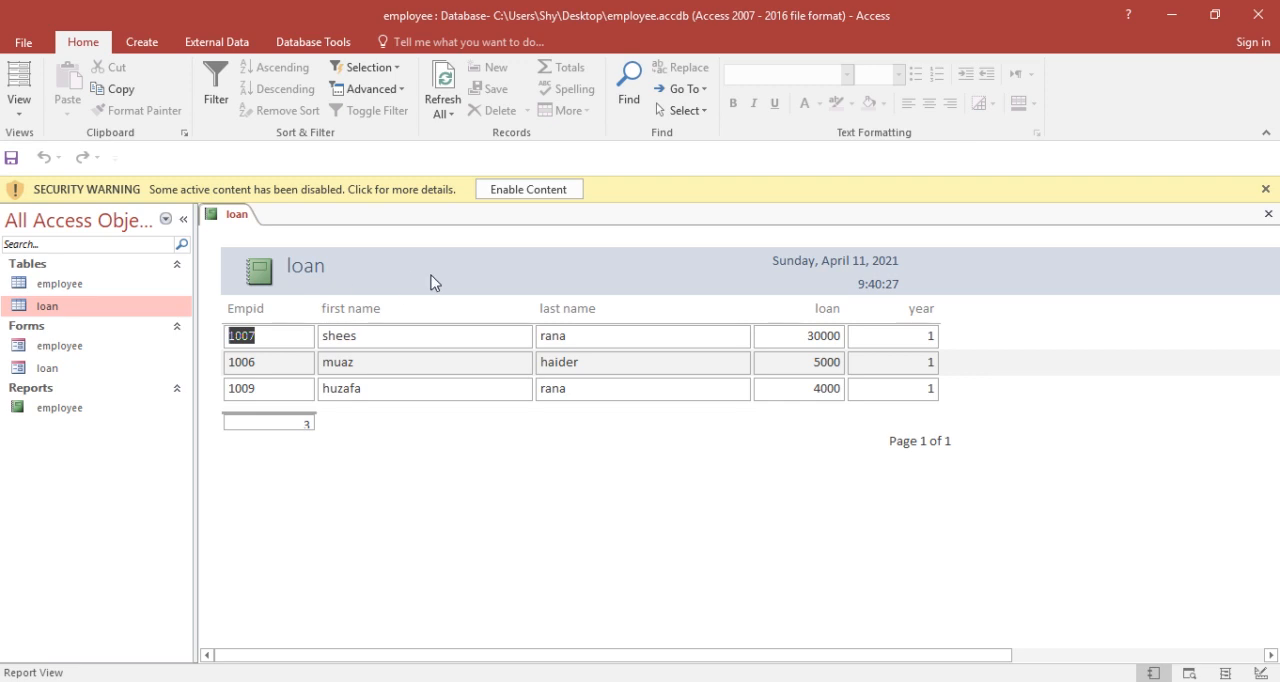
# Step: Save the new report under the name loan and close it
pyautogui.hotkey('ctrl', 's')
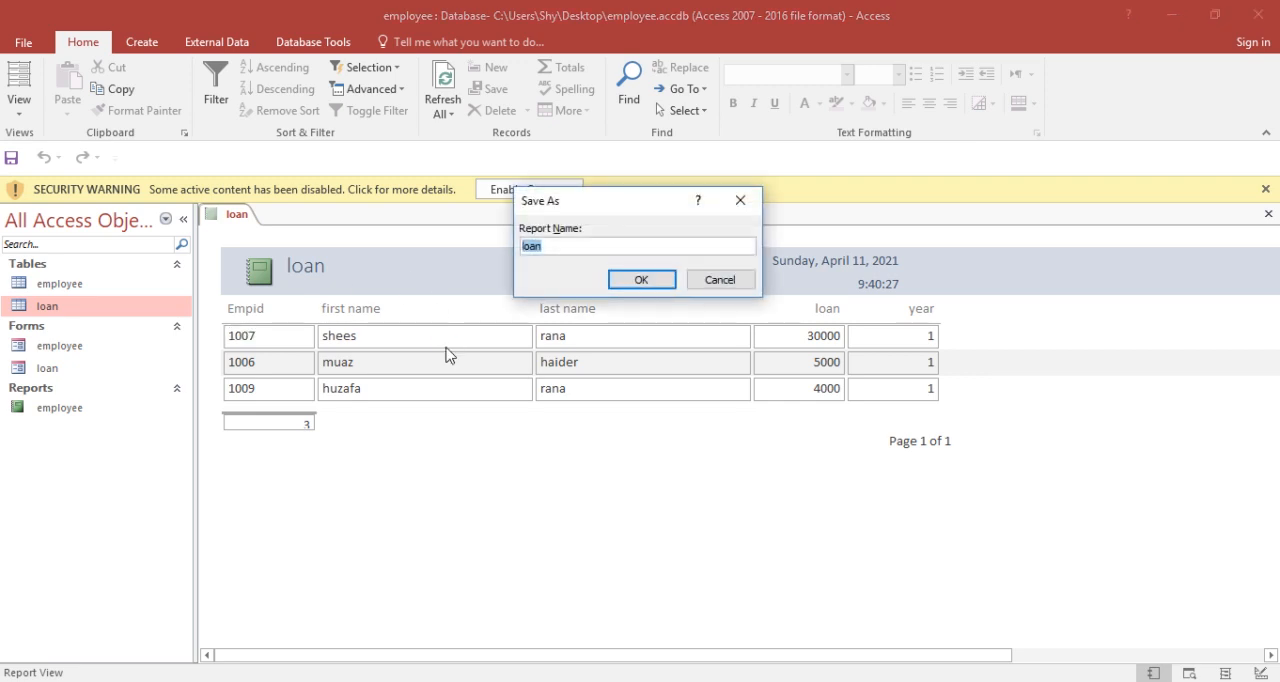
pyautogui.click(655, 283)
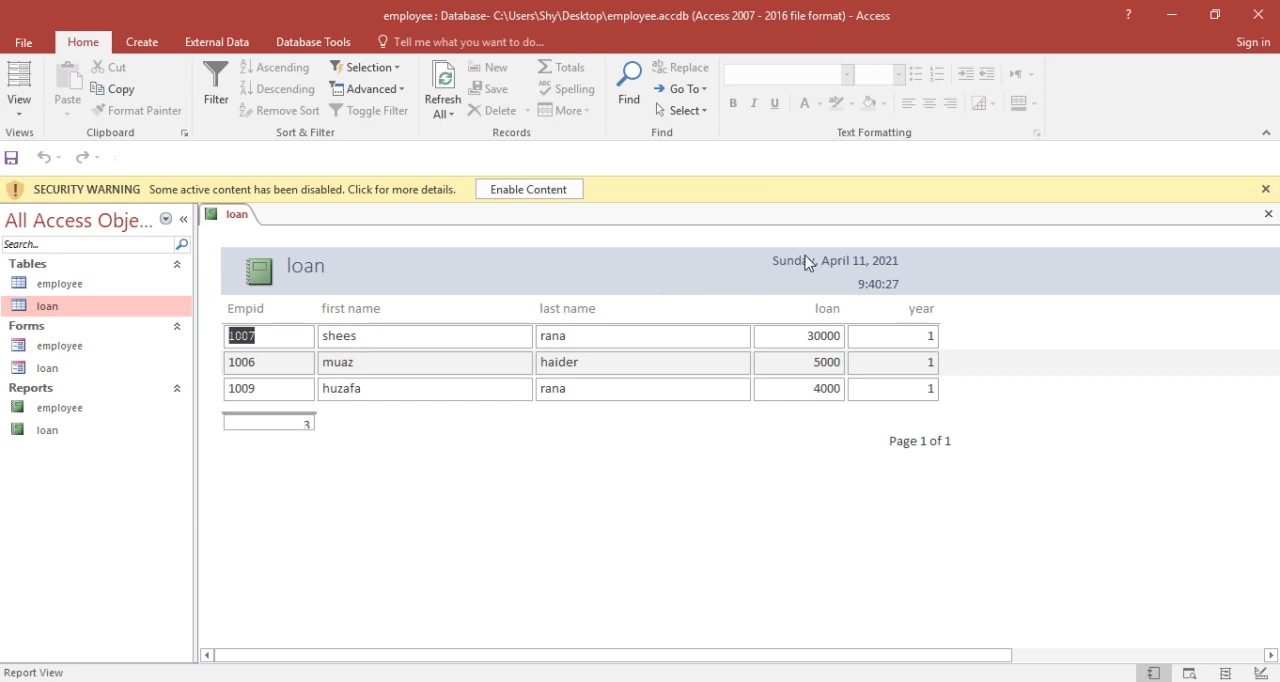
pyautogui.click(1267, 218)
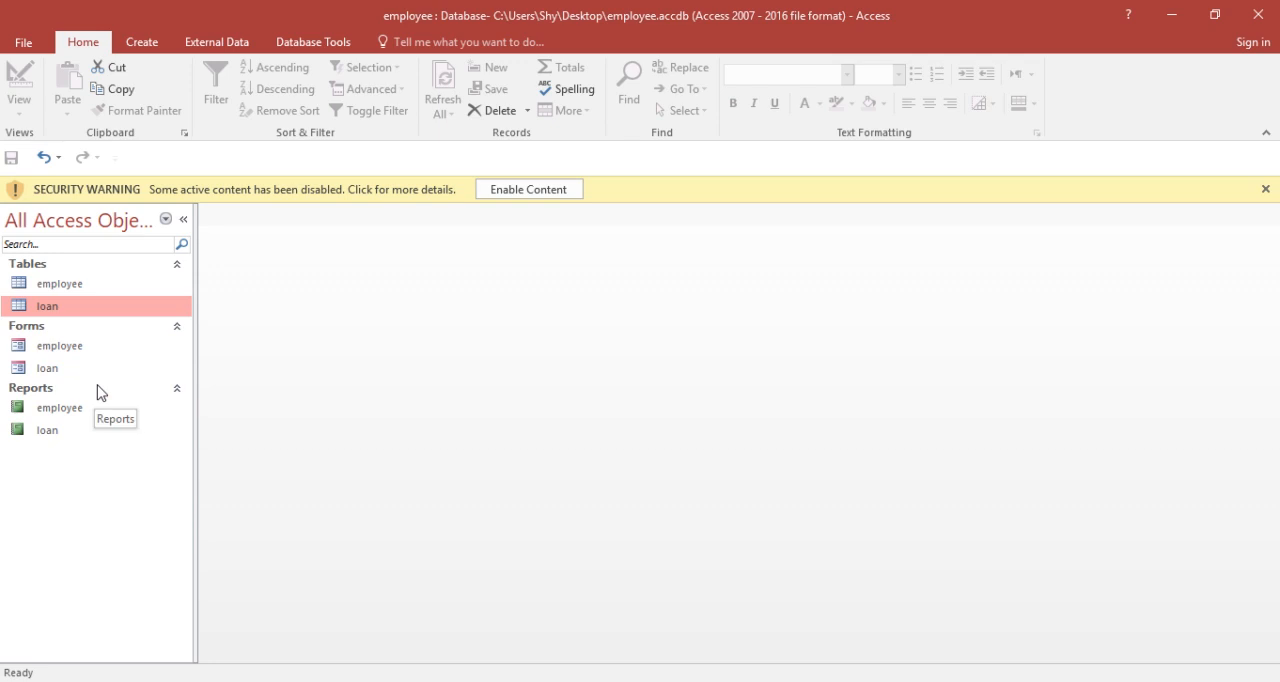
# Step: Open the employee table and start a new record with the employee's ID, first name and last name
pyautogui.doubleClick(112, 287)
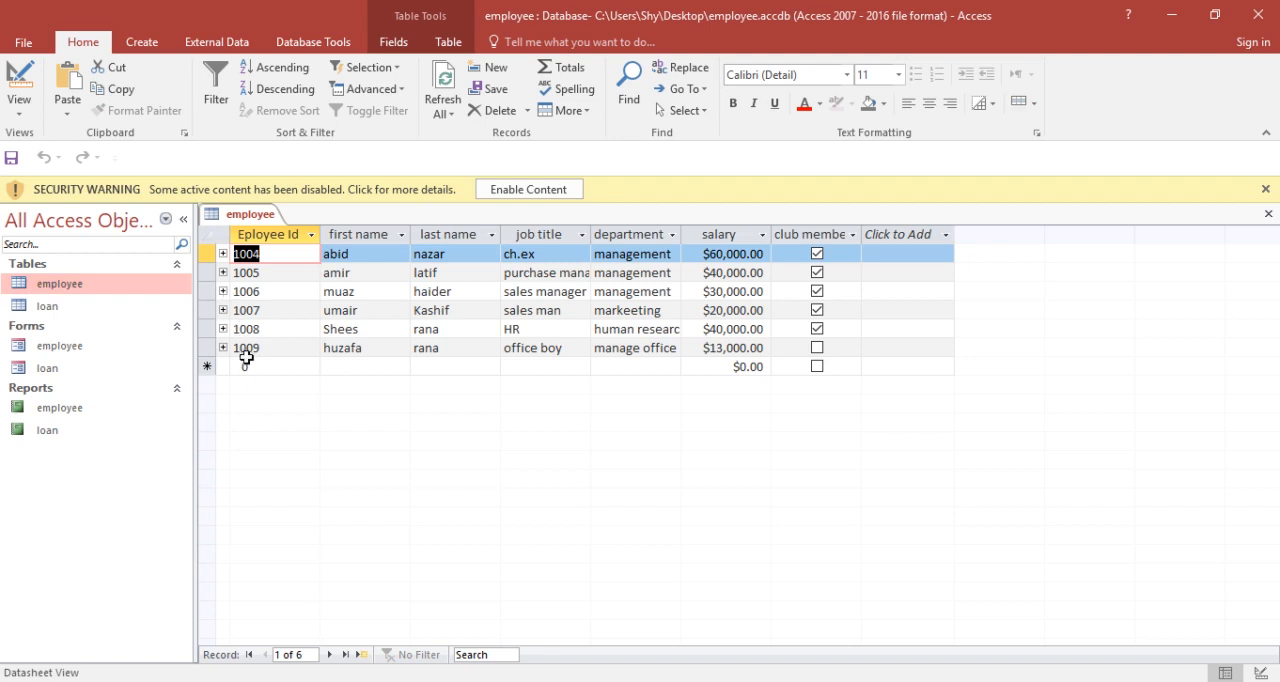
pyautogui.click(248, 366)
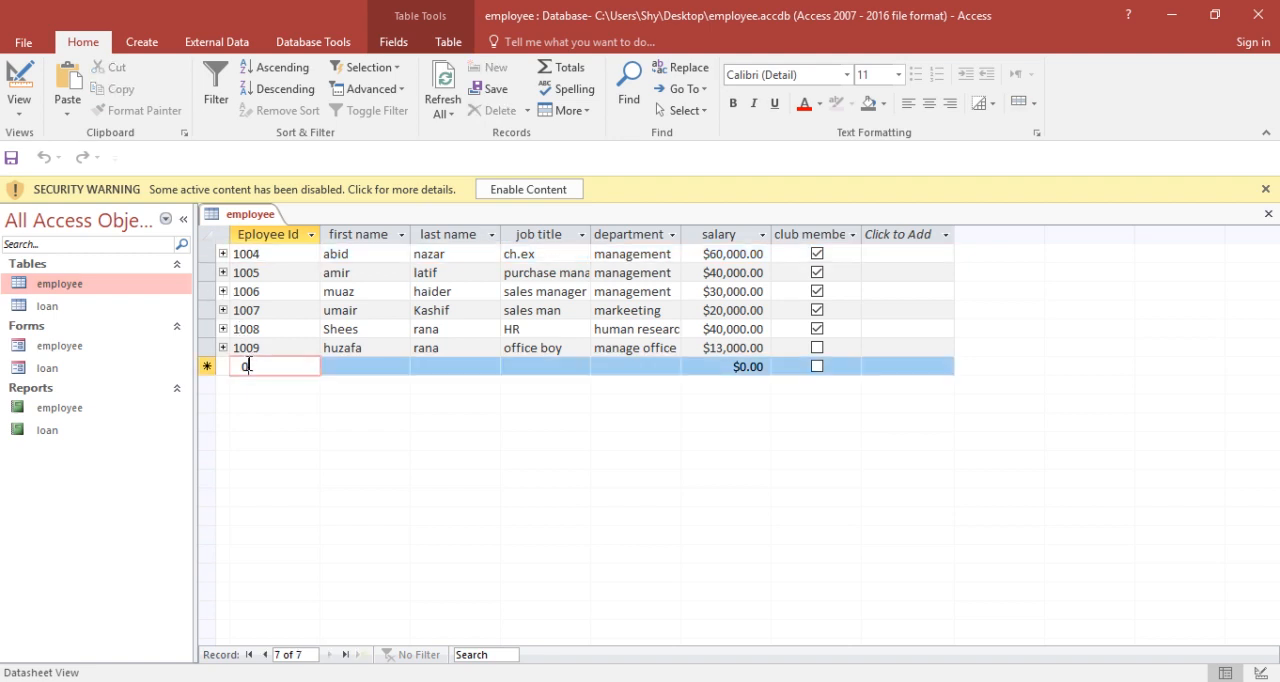
pyautogui.write('10')
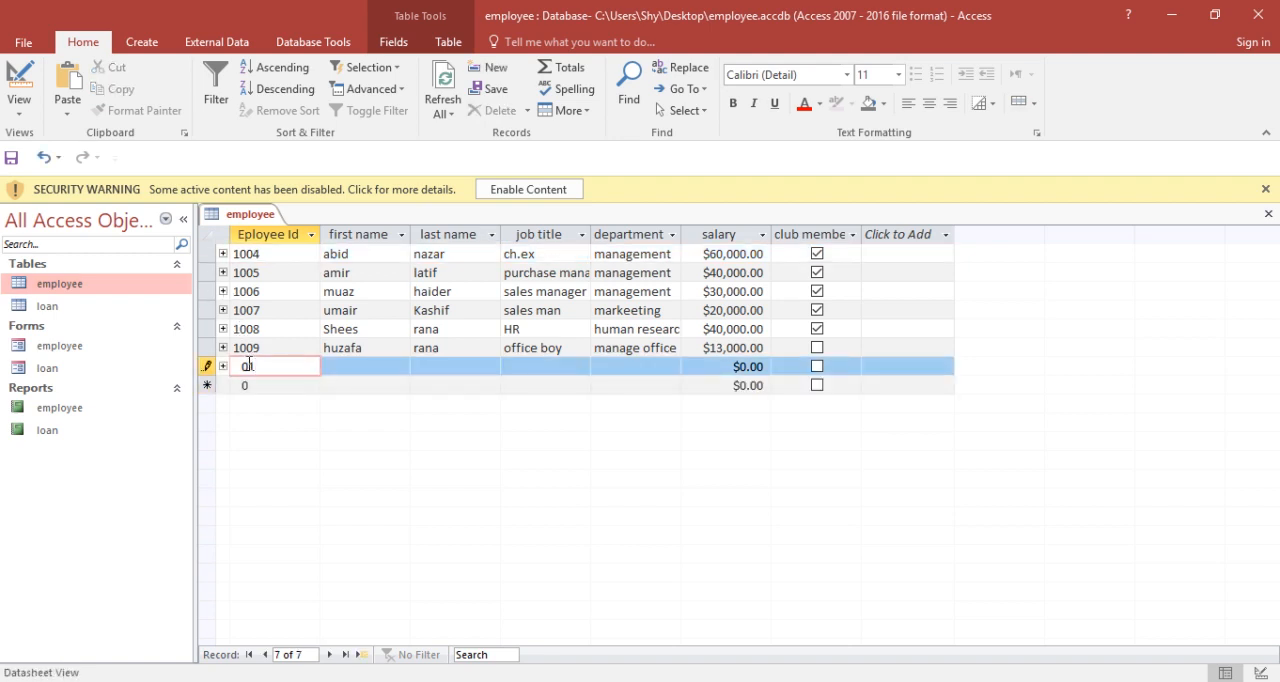
pyautogui.press('BackSpace')
pyautogui.press('BackSpace')
pyautogui.write('1010')
pyautogui.press('Tab')
pyautogui.write('Hurarah')
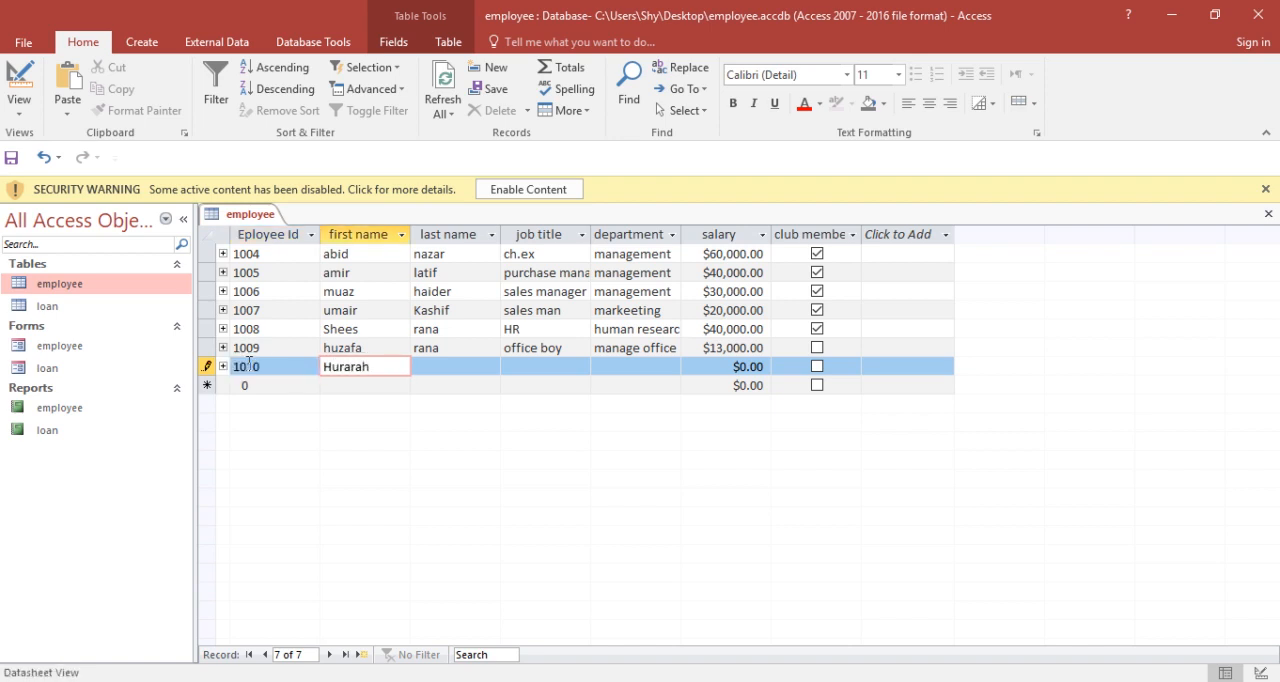
pyautogui.press('Tab')
pyautogui.write('ra')
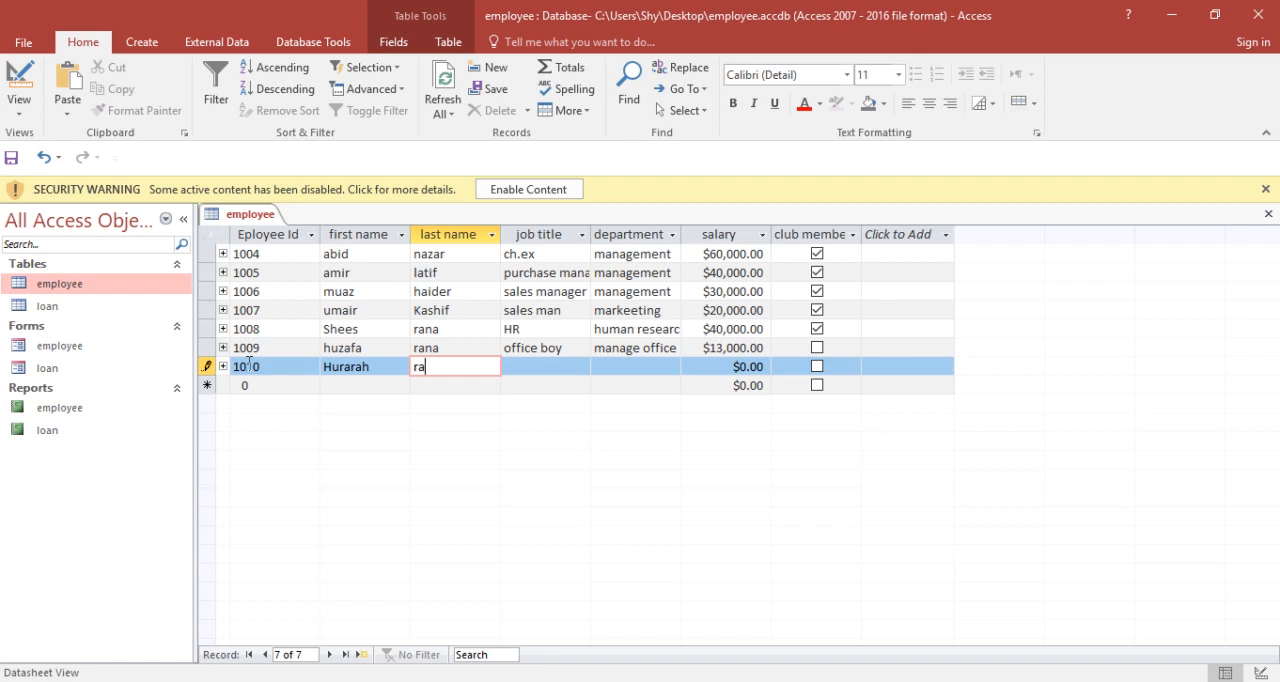
pyautogui.press('Tab')
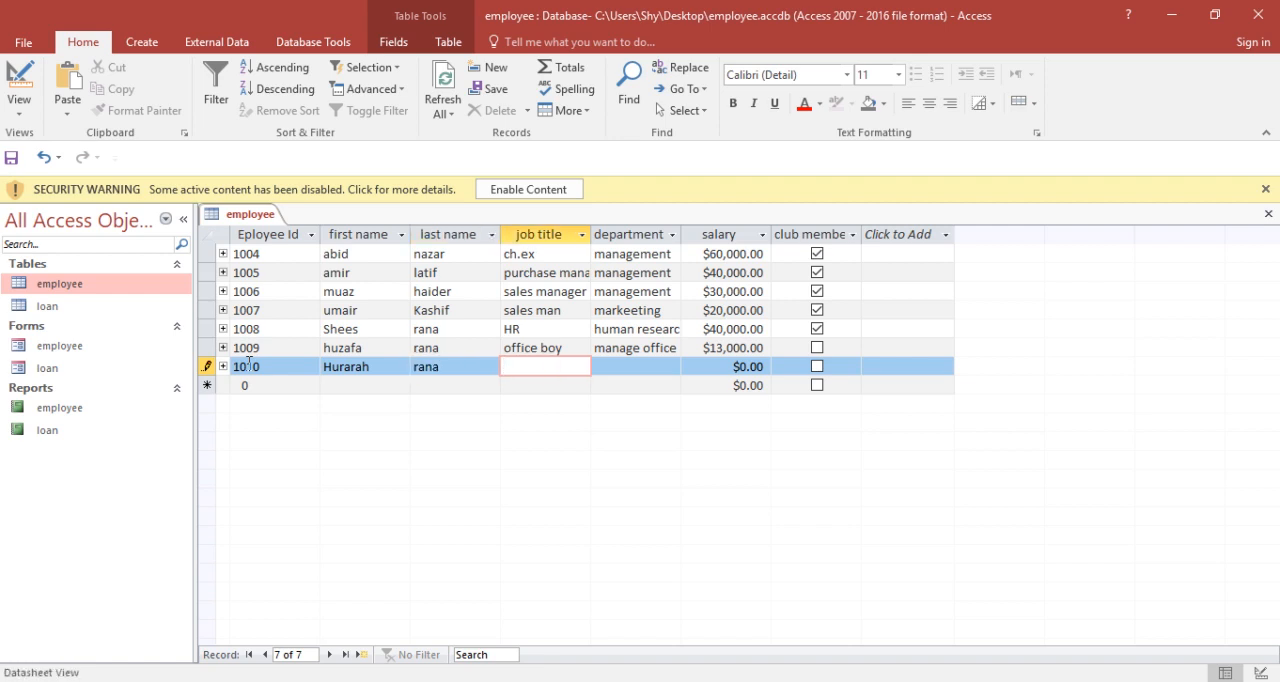
# Step: Set the new employee record's job title to security guard and its department to security
pyautogui.write('secu')
pyautogui.write('rity gau')
pyautogui.write('rd')
pyautogui.press('BackSpace')
pyautogui.write('sd')
pyautogui.press('Tab')
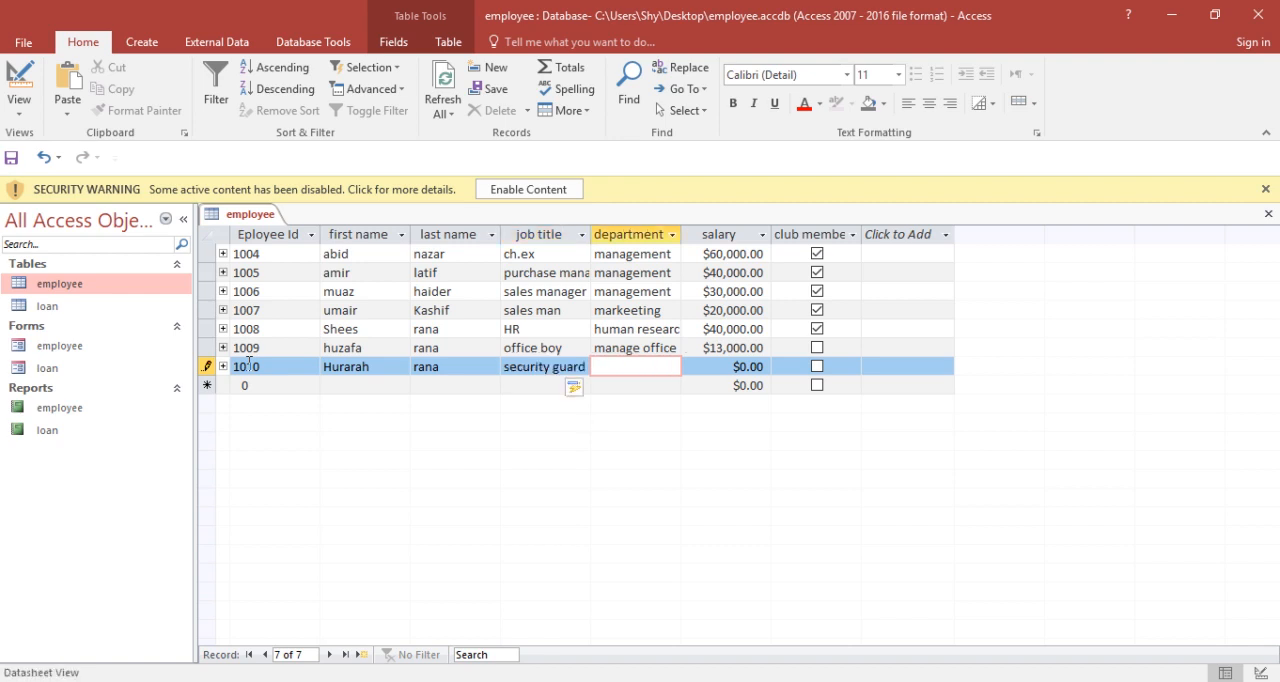
pyautogui.write('sec')
pyautogui.write('rity')
pyautogui.press('Tab')
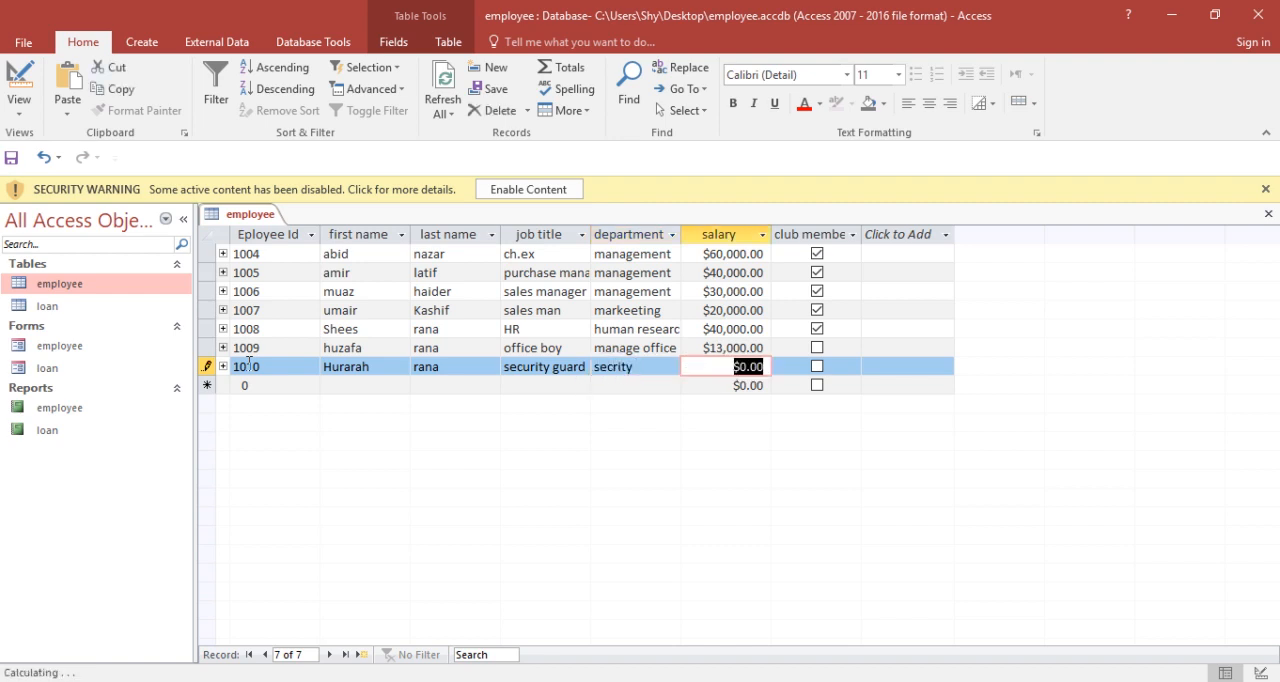
pyautogui.click(613, 368)
pyautogui.write('u')
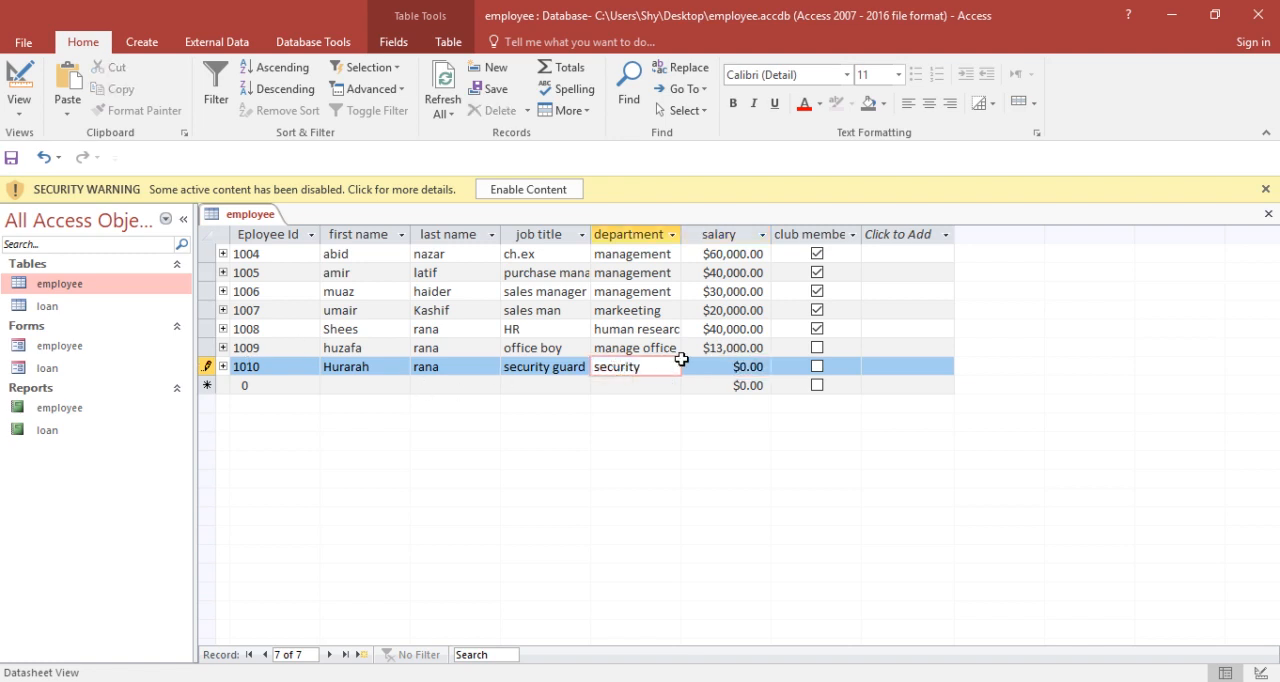
# Step: Set the new record's salary to $18,000.00, mark the employee as a club member, and close the employee table
pyautogui.click(741, 368)
pyautogui.write('18000')
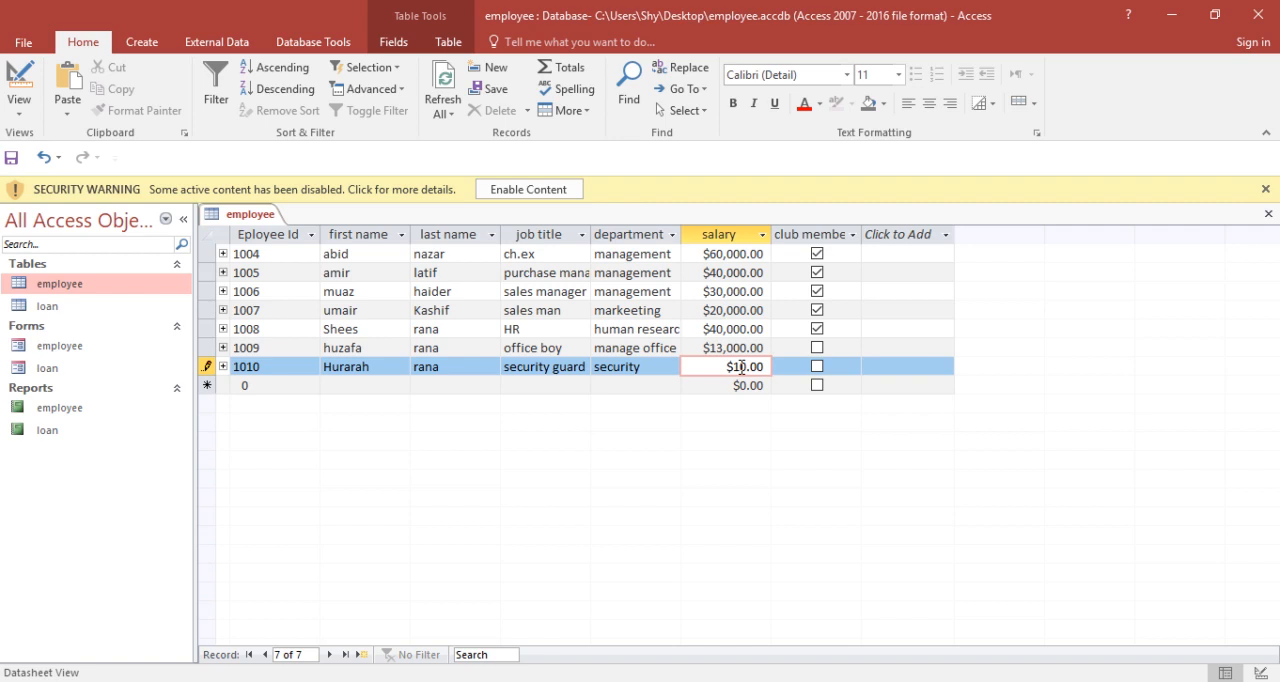
pyautogui.press('BackSpace')
pyautogui.click(818, 368)
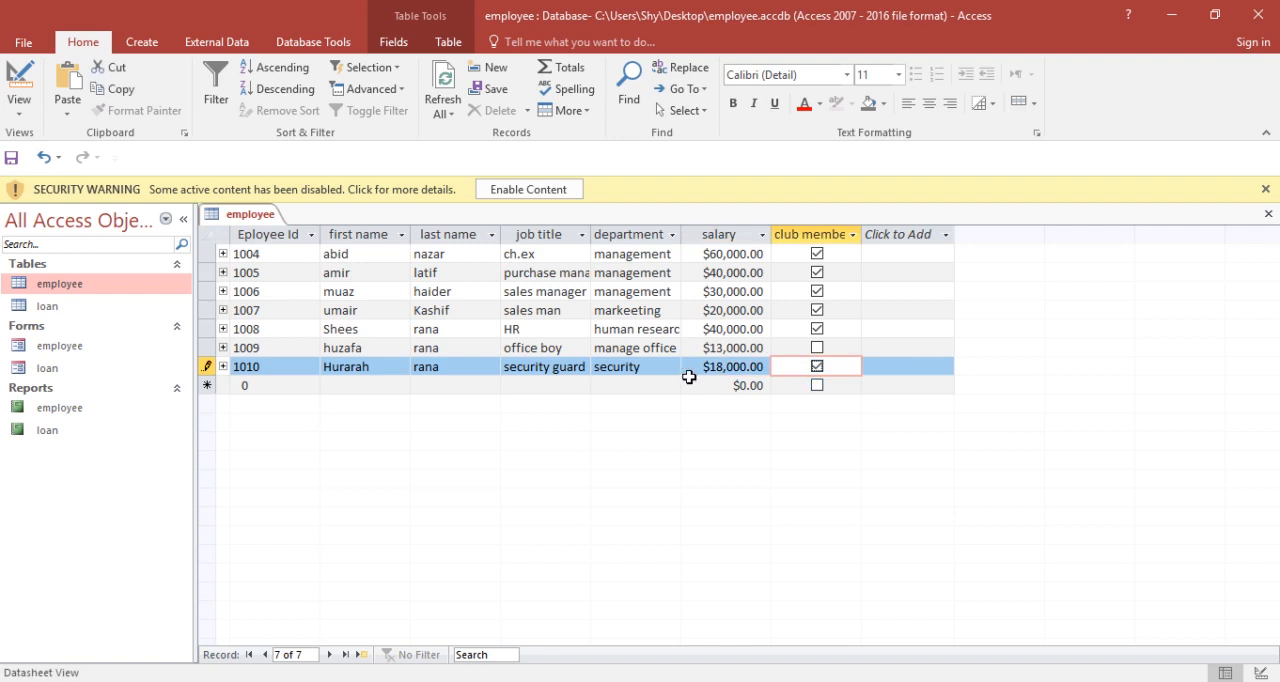
pyautogui.click(1268, 215)
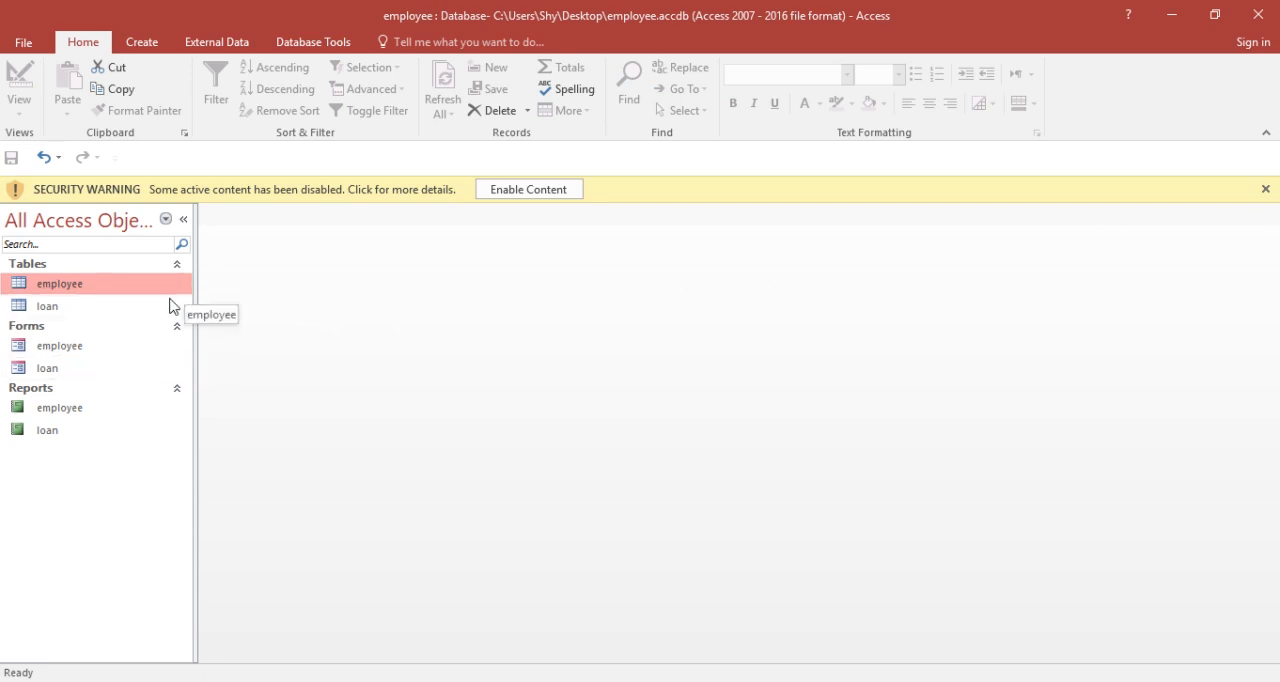
# Step: Open the employee form and advance through its records to a new blank record
pyautogui.doubleClick(109, 348)
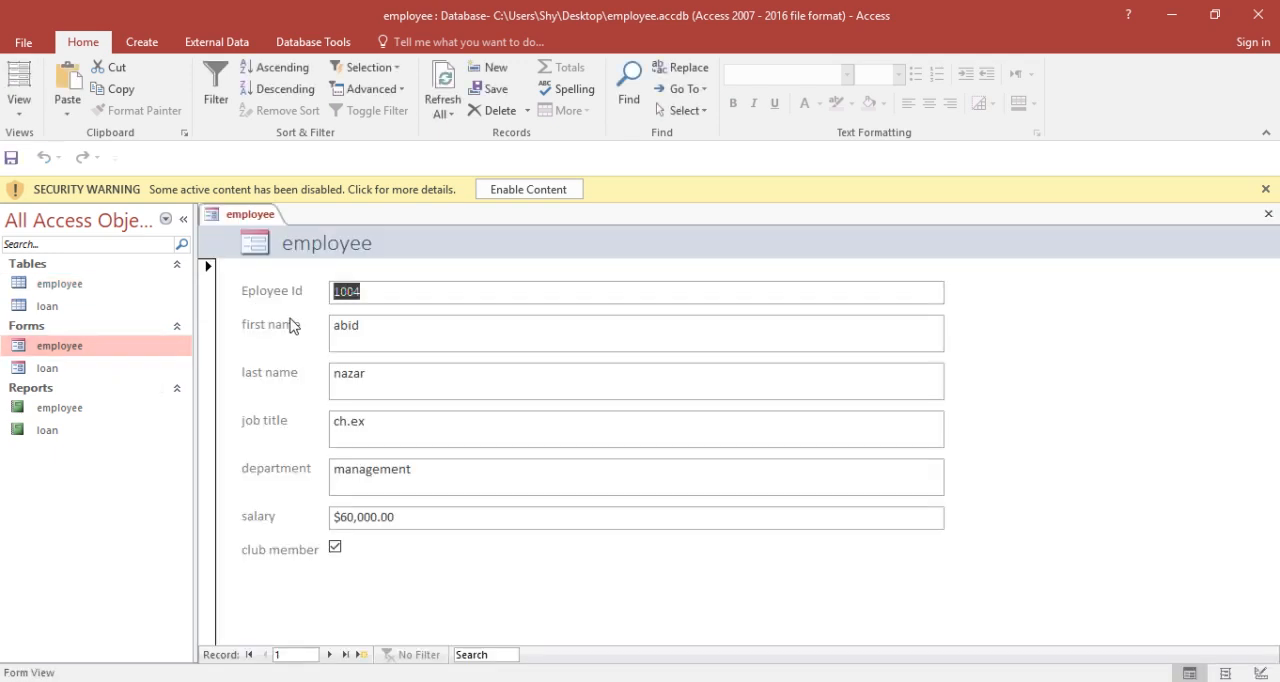
pyautogui.click(329, 655)
pyautogui.click(329, 655)
pyautogui.click(329, 655)
pyautogui.click(329, 655)
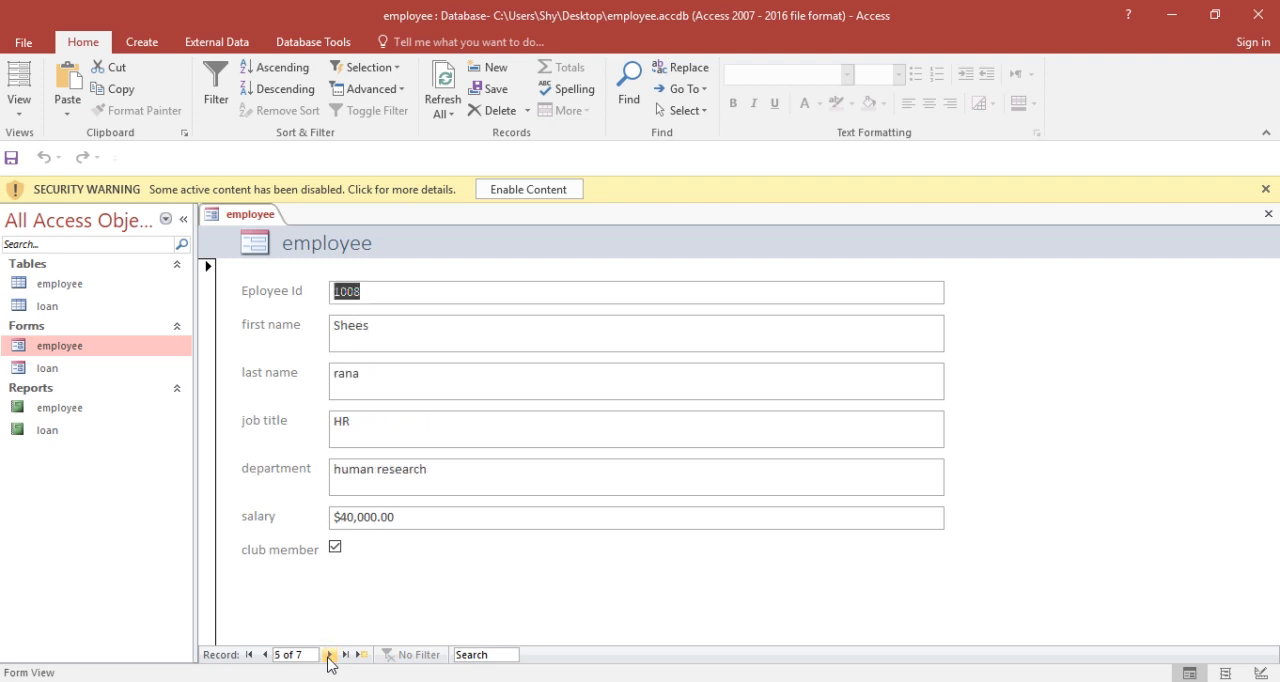
pyautogui.click(329, 655)
pyautogui.click(329, 655)
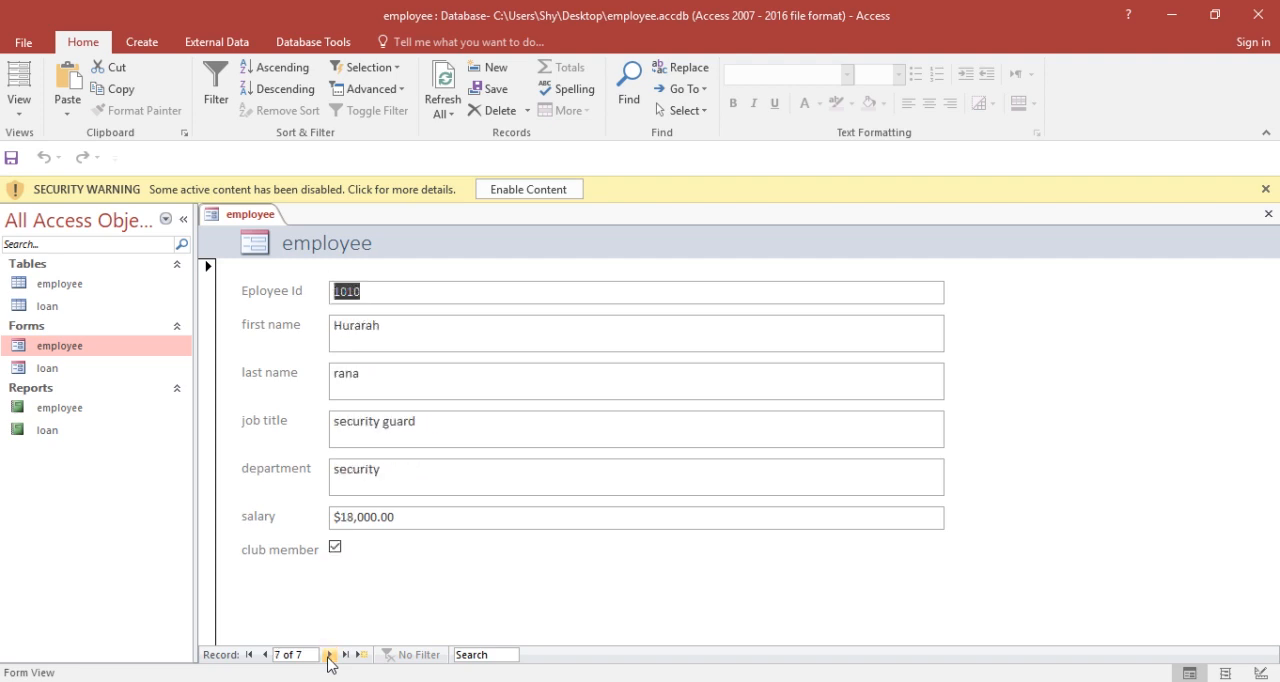
pyautogui.click(329, 655)
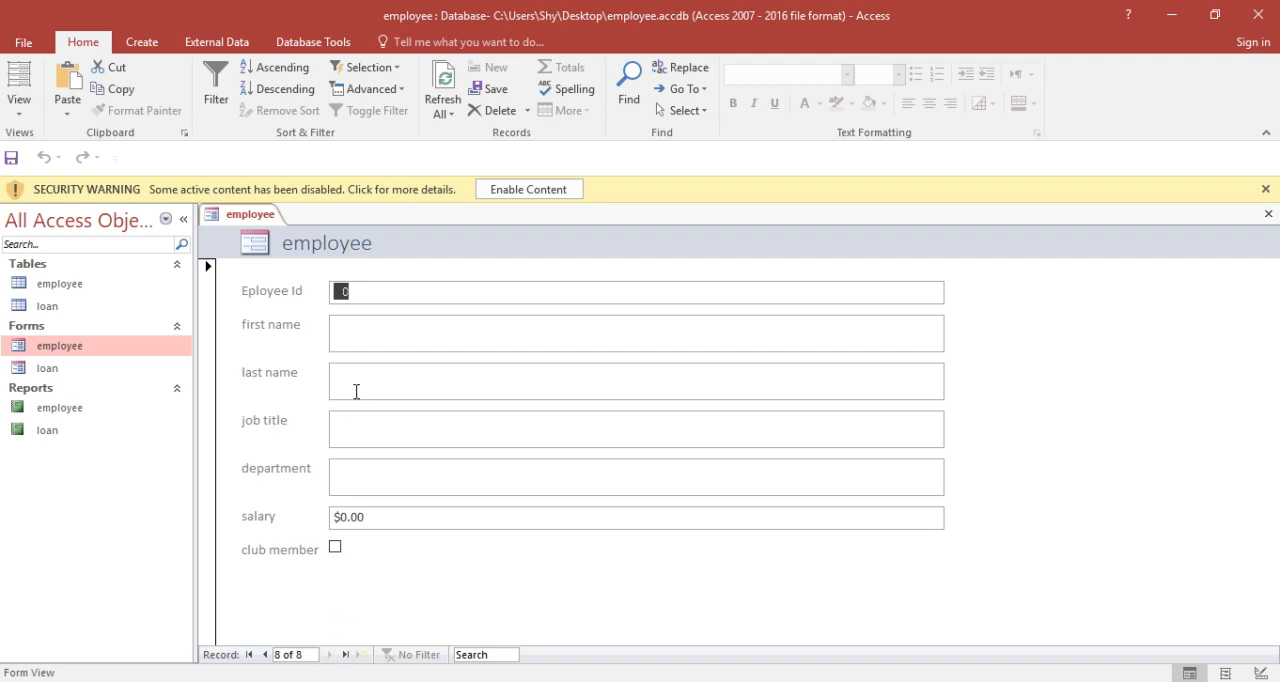
# Step: Enter the new employee's ID, first name and last name in the blank form record
pyautogui.write('1111')
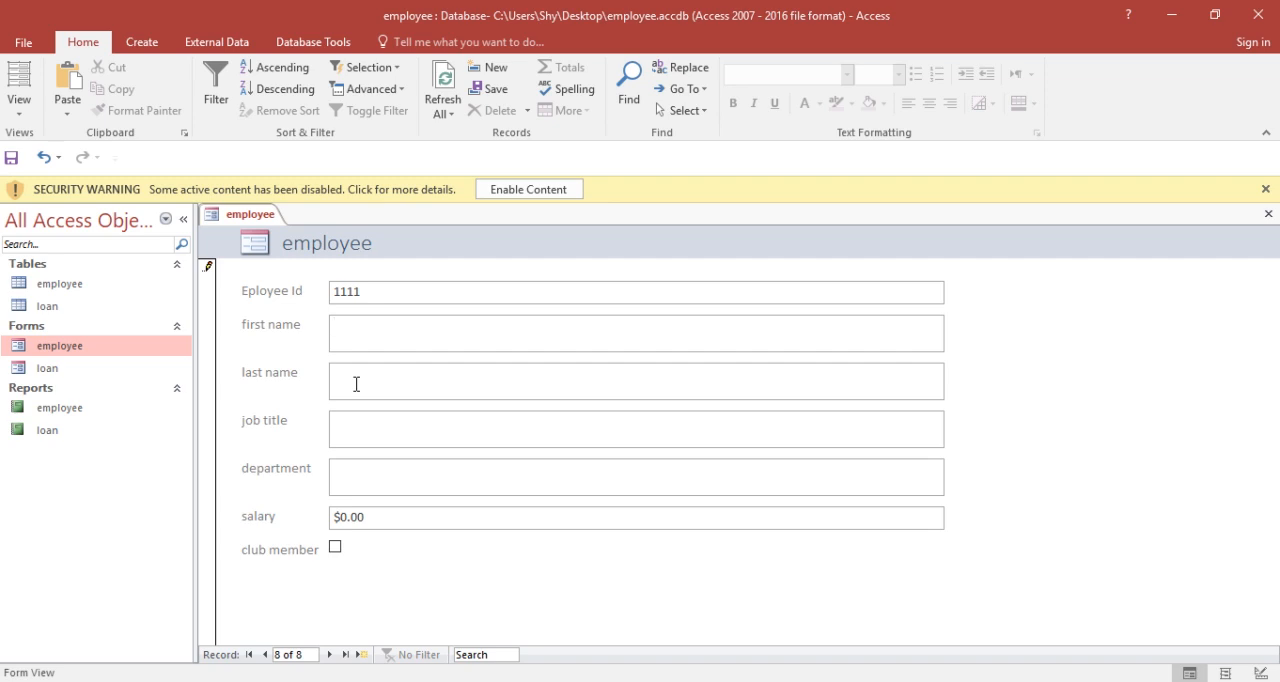
pyautogui.write('safdar')
pyautogui.click(356, 384)
pyautogui.write('hUs')
pyautogui.press('BackSpace')
pyautogui.press('BackSpace')
pyautogui.write('h')
pyautogui.write('ussain')
pyautogui.write('driver')
pyautogui.write('d')
# Step: Set the new form record's job title to driver and its department to driving
pyautogui.press('BackSpace')
pyautogui.write('driver')
pyautogui.press('BackSpace')
pyautogui.press('BackSpace')
pyautogui.write('int')
pyautogui.write('g')
pyautogui.press('Tab')
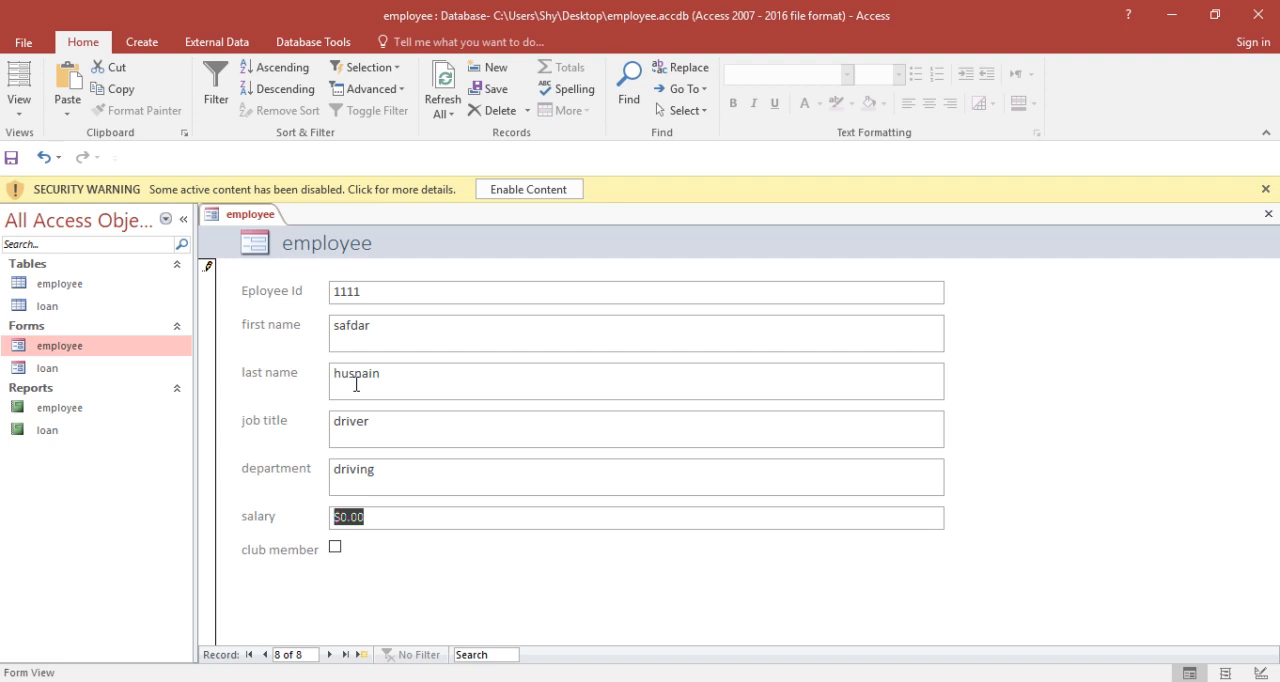
# Step: Set the new employee's salary to $12,000.00 in the form and advance to a new blank record
pyautogui.write('1200')
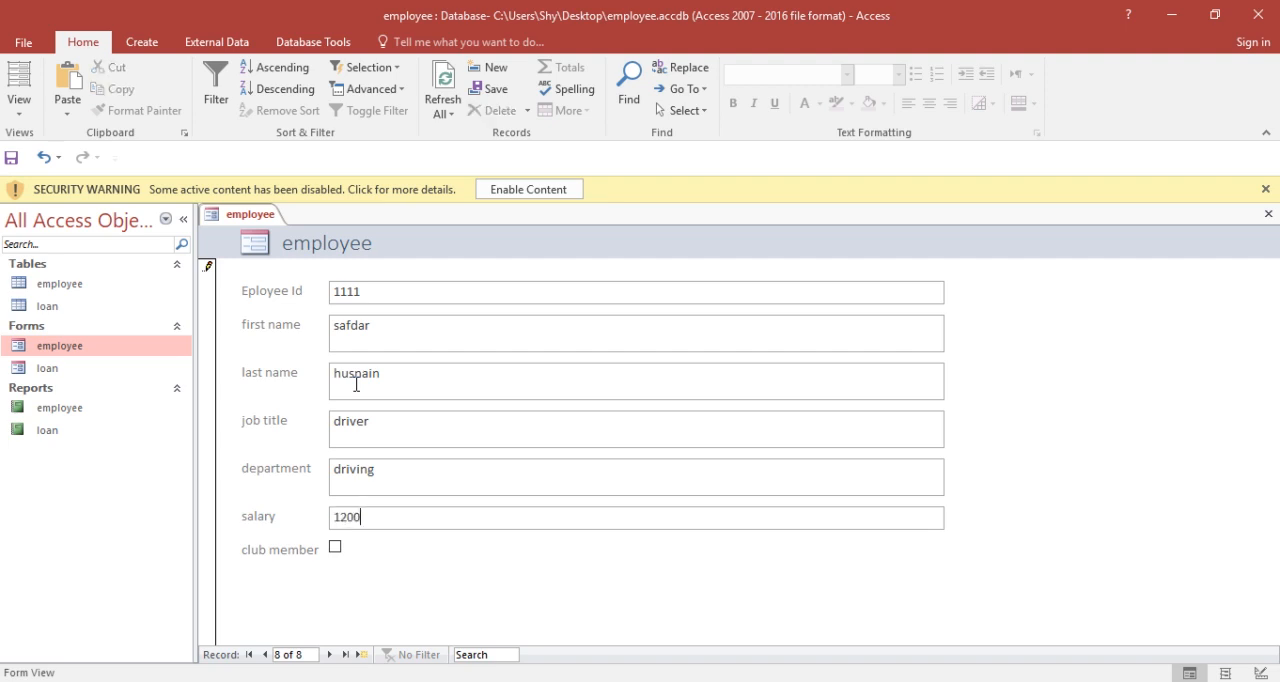
pyautogui.write('00')
pyautogui.press('Tab')
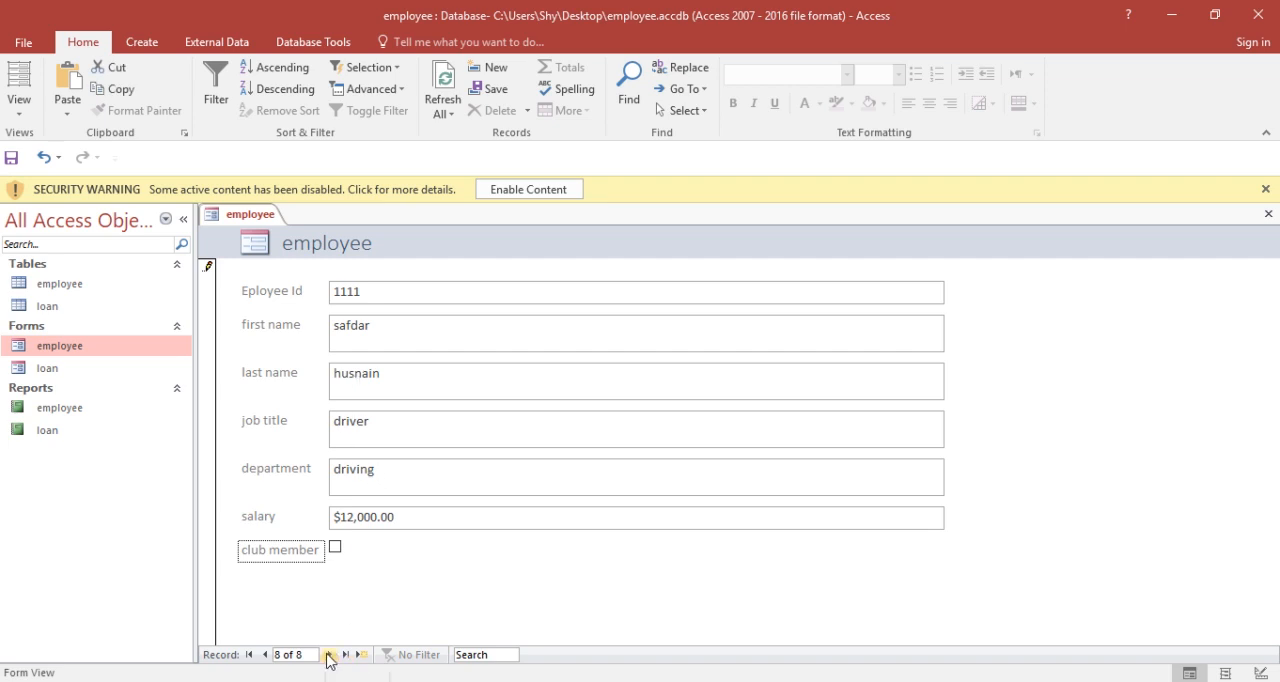
pyautogui.click(329, 655)
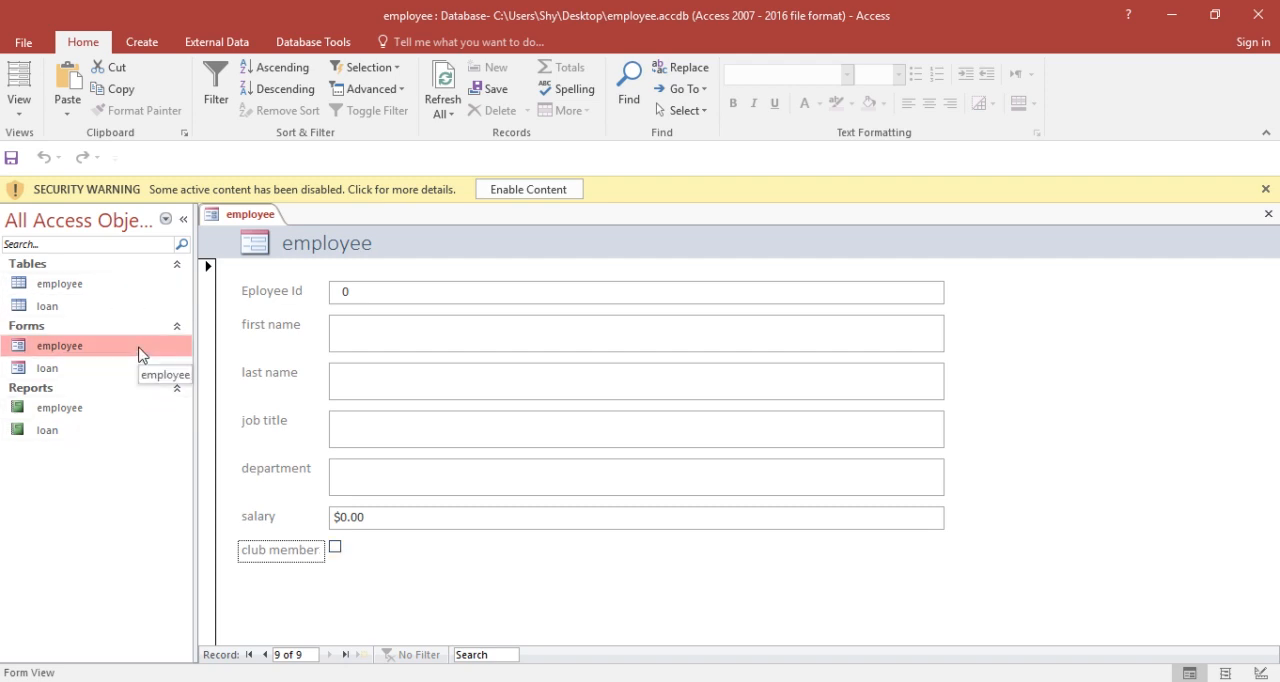
# Step: Check the newly added employee in the employee table, and close both the table and the employee form
pyautogui.doubleClick(100, 290)
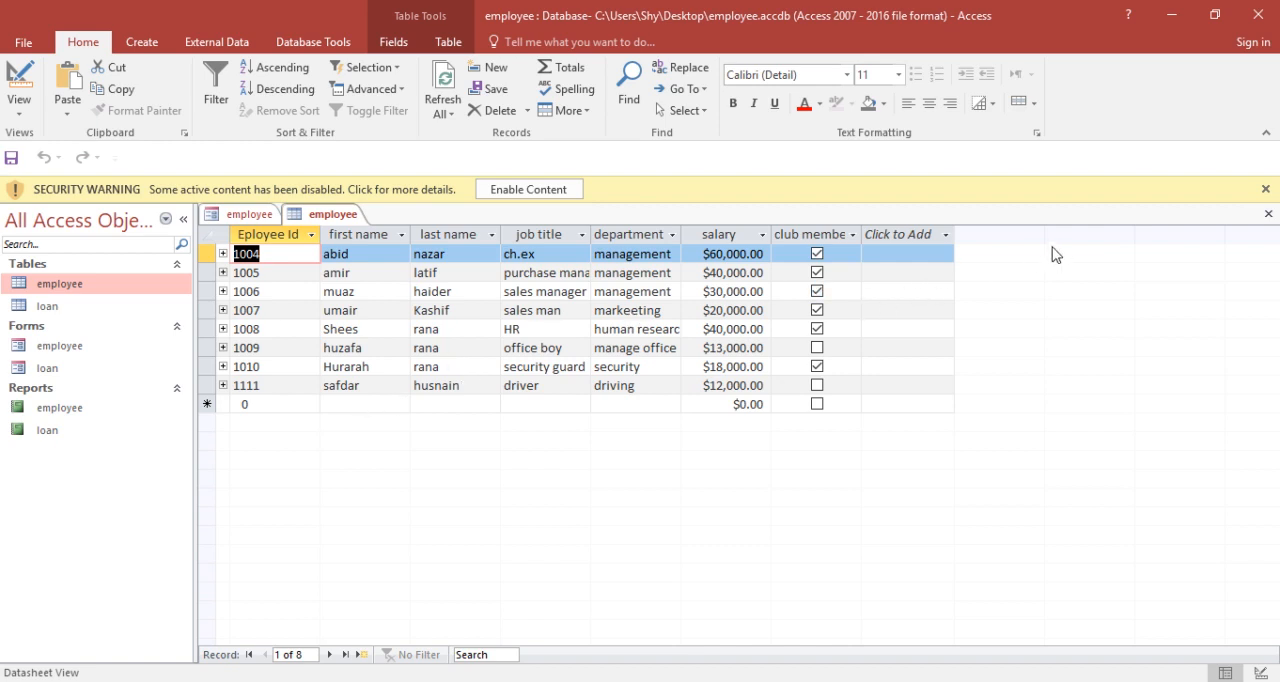
pyautogui.click(1265, 220)
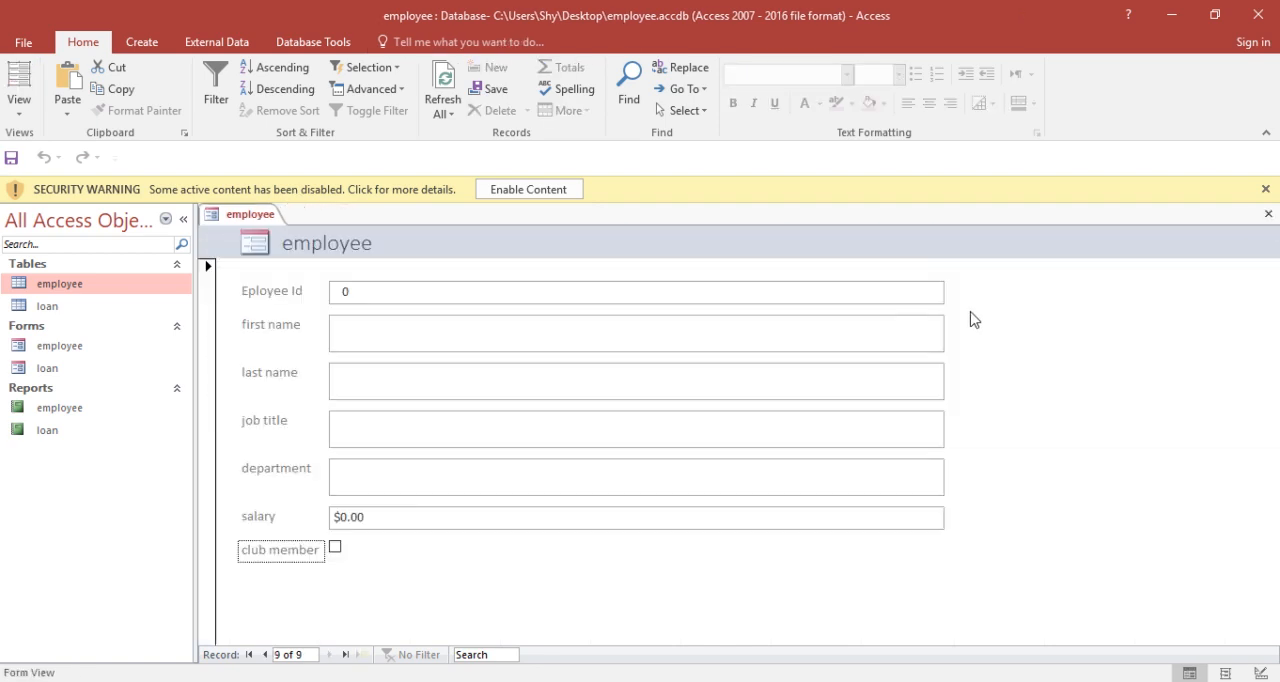
pyautogui.click(1268, 214)
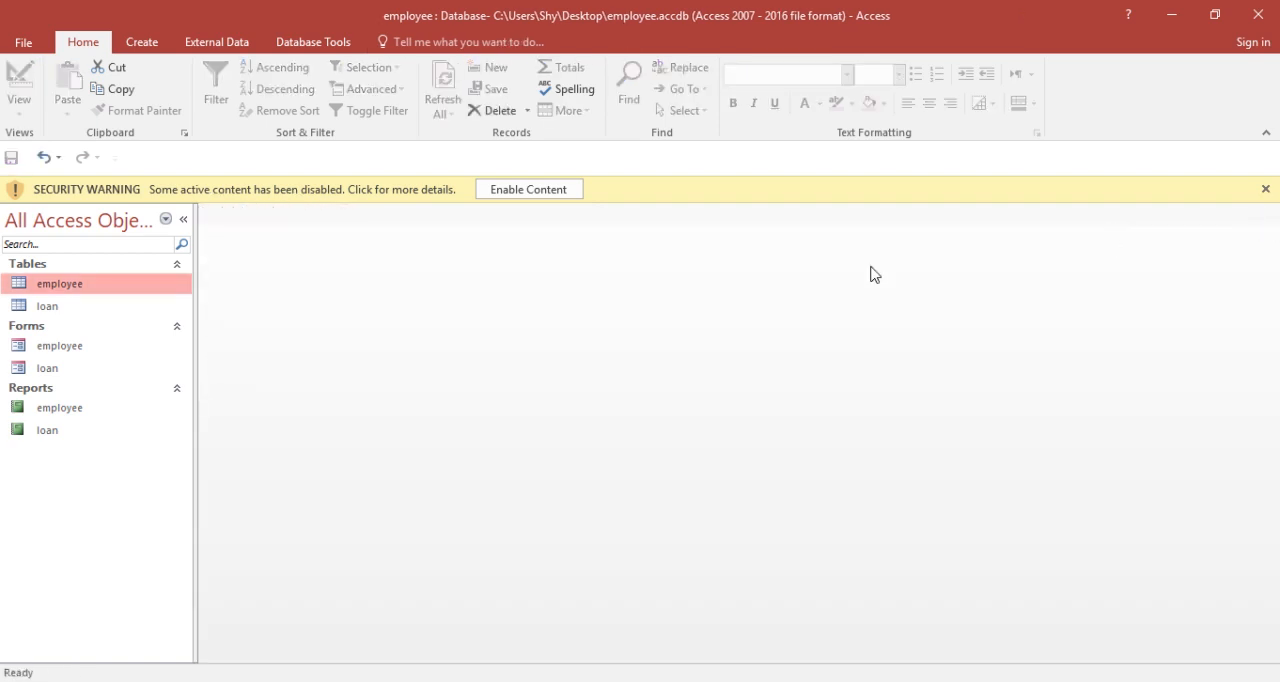
# Step: Open the loan table and enter the new employee's ID, first name and last name in the blank row
pyautogui.doubleClick(67, 309)
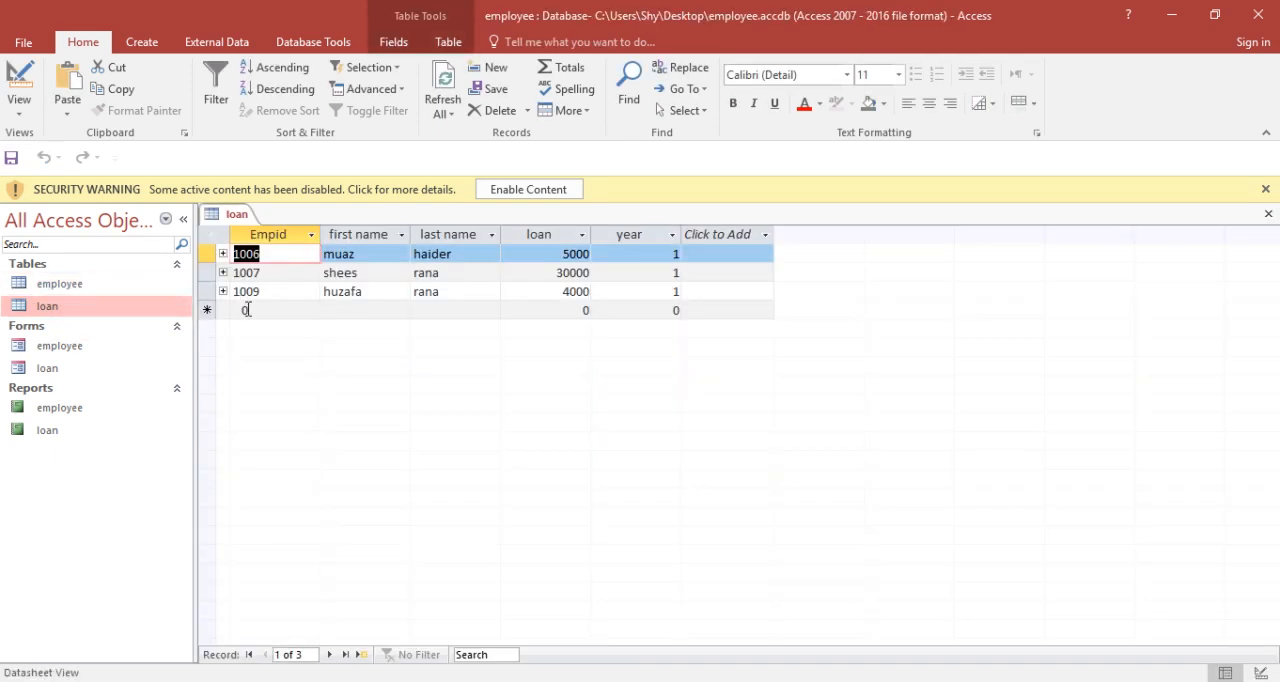
pyautogui.click(244, 310)
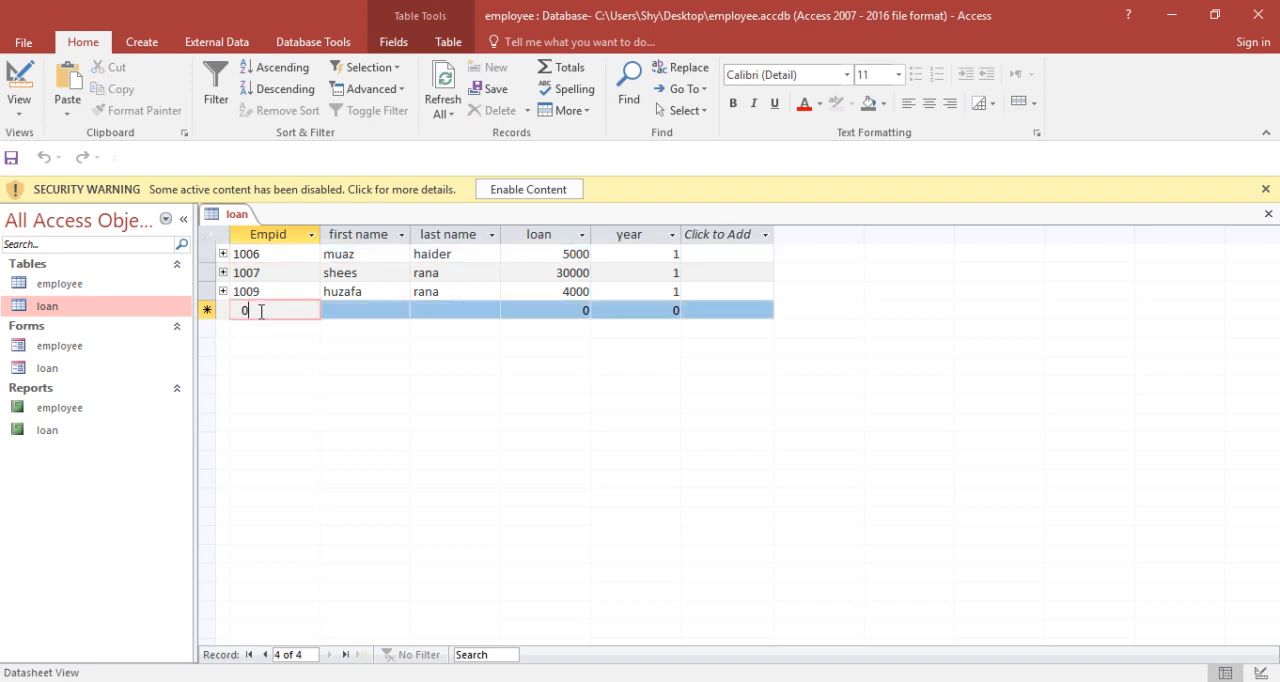
pyautogui.press('BackSpace')
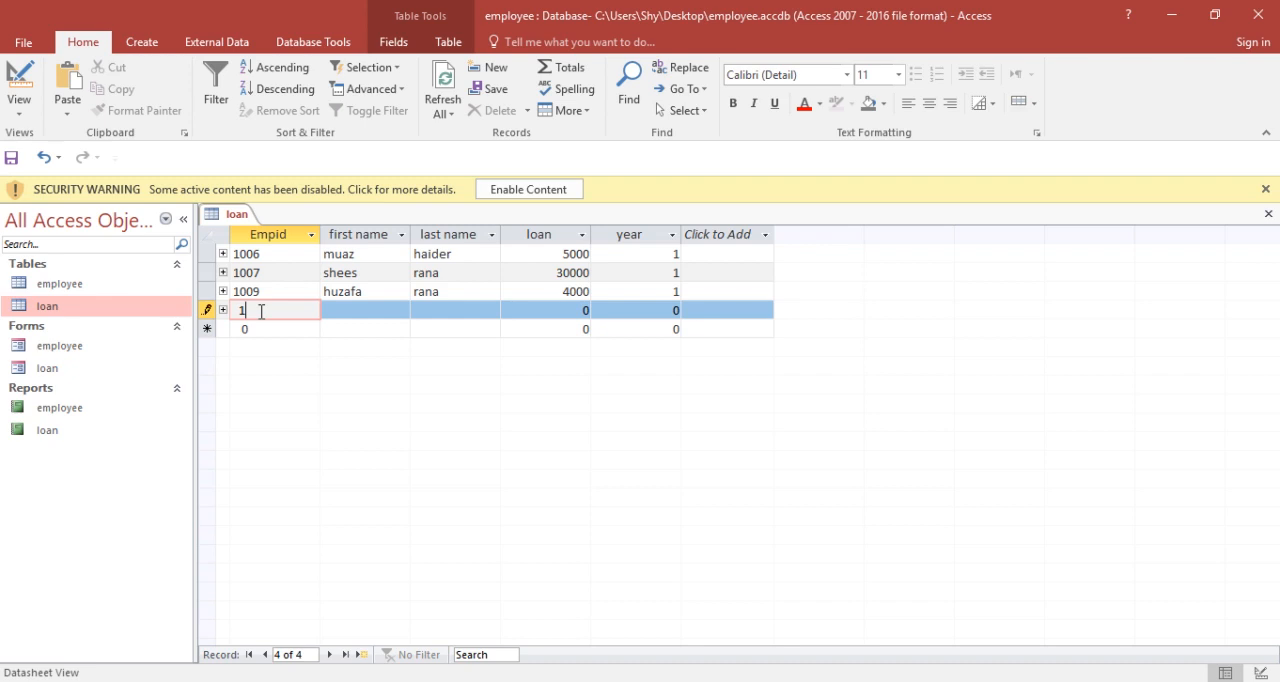
pyautogui.write('1111')
pyautogui.press('Tab')
pyautogui.write('saf')
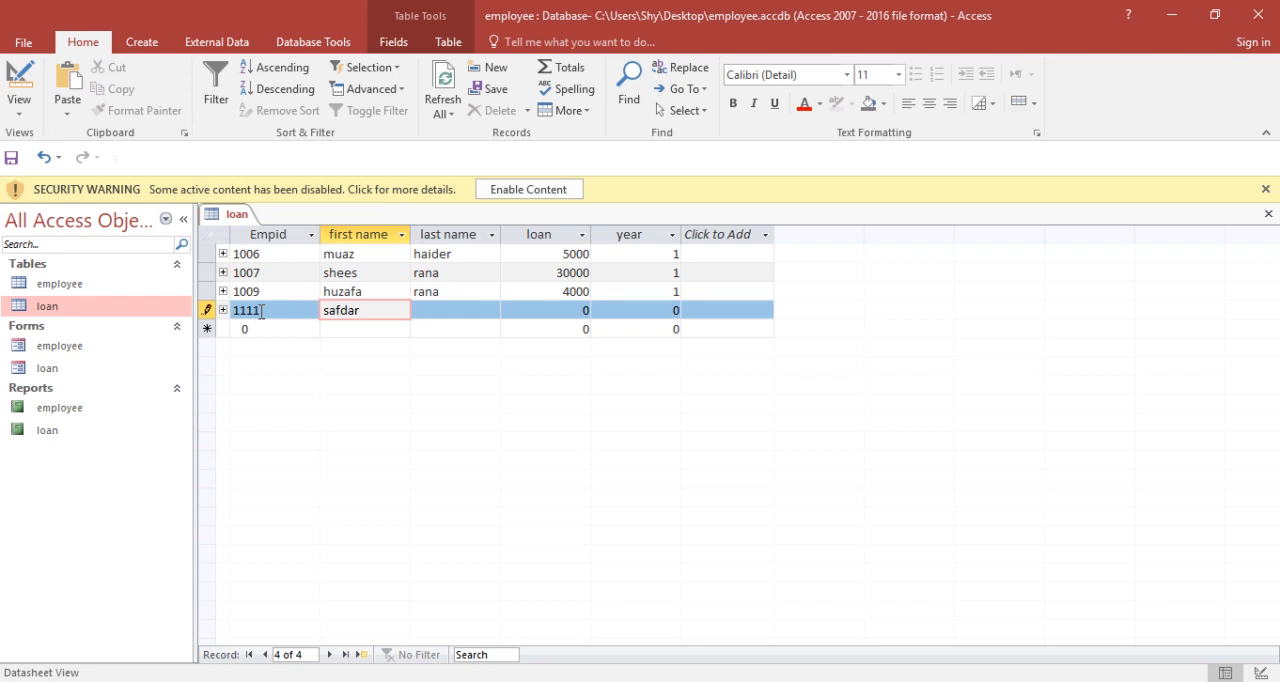
pyautogui.press('Tab')
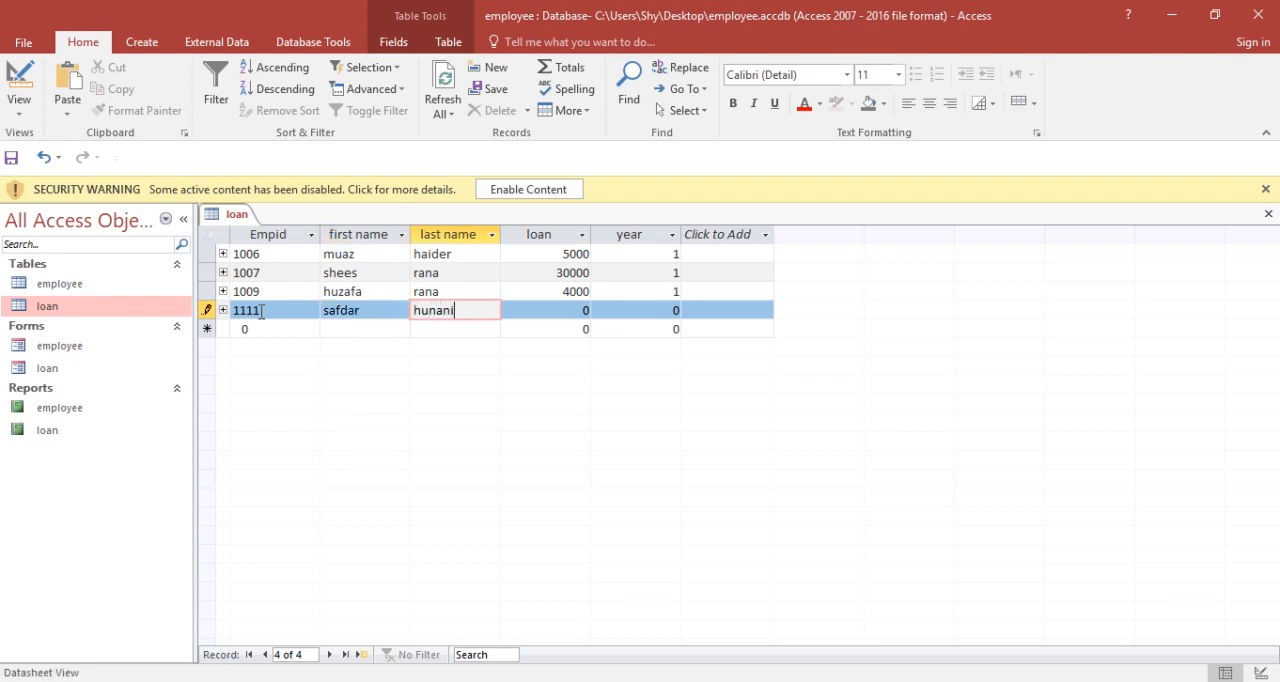
pyautogui.press('Tab')
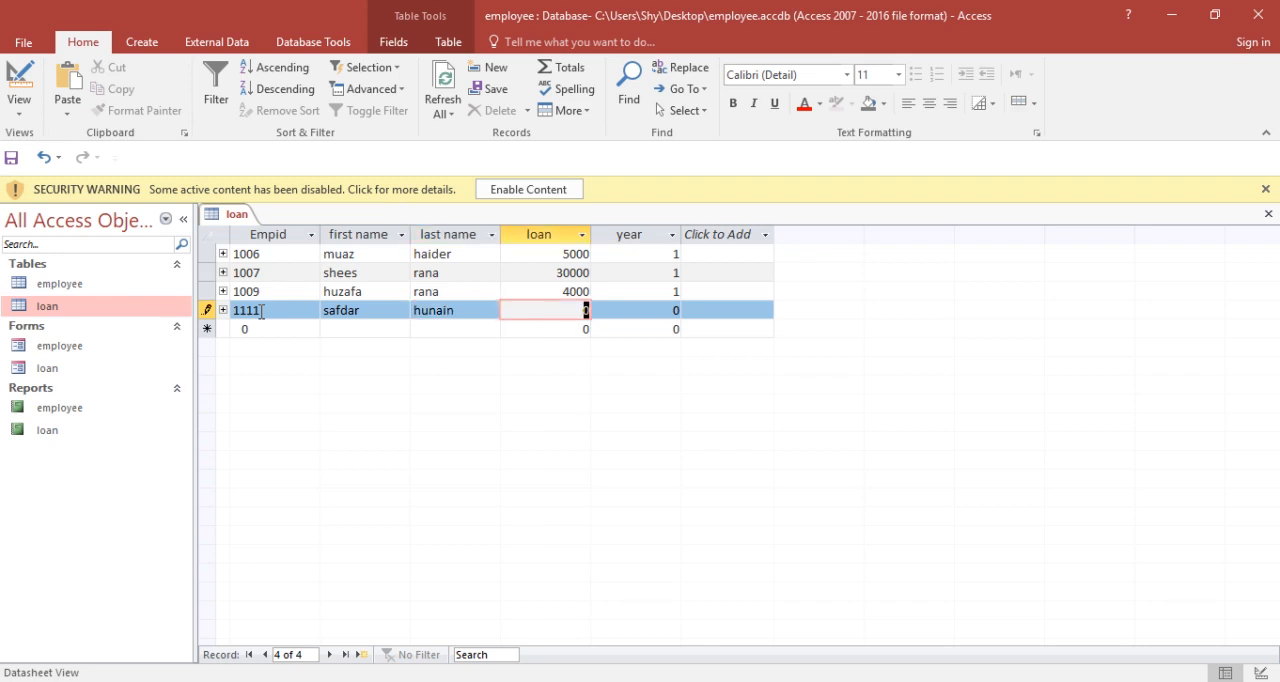
# Step: Set the new loan record's loan to 3000 and year to 1, save it, and close the loan table
pyautogui.write('3000')
pyautogui.press('Tab')
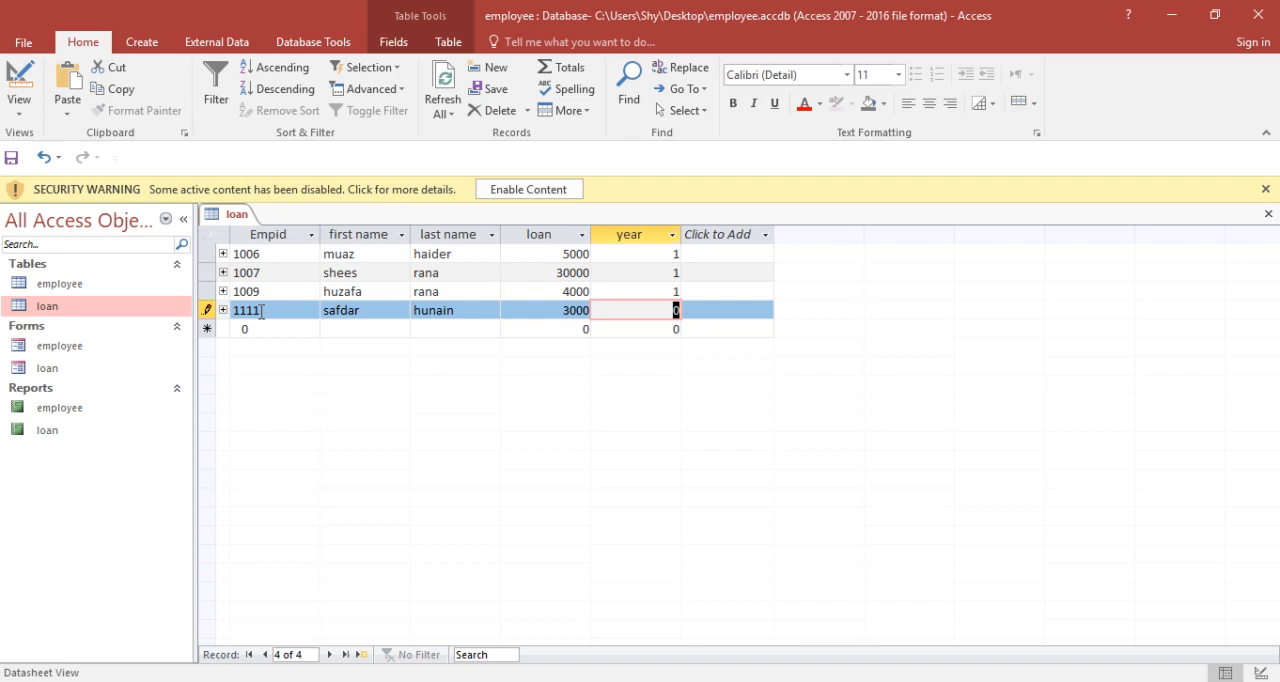
pyautogui.write('1')
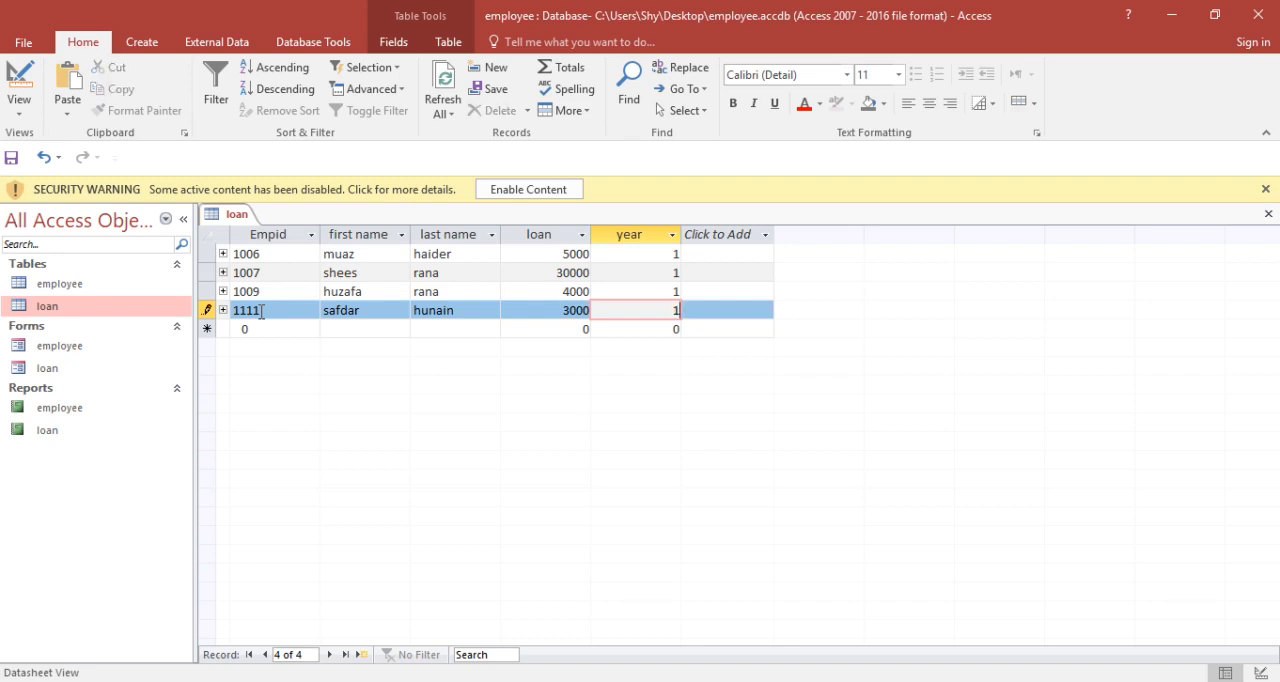
pyautogui.hotkey('ctrl', 's')
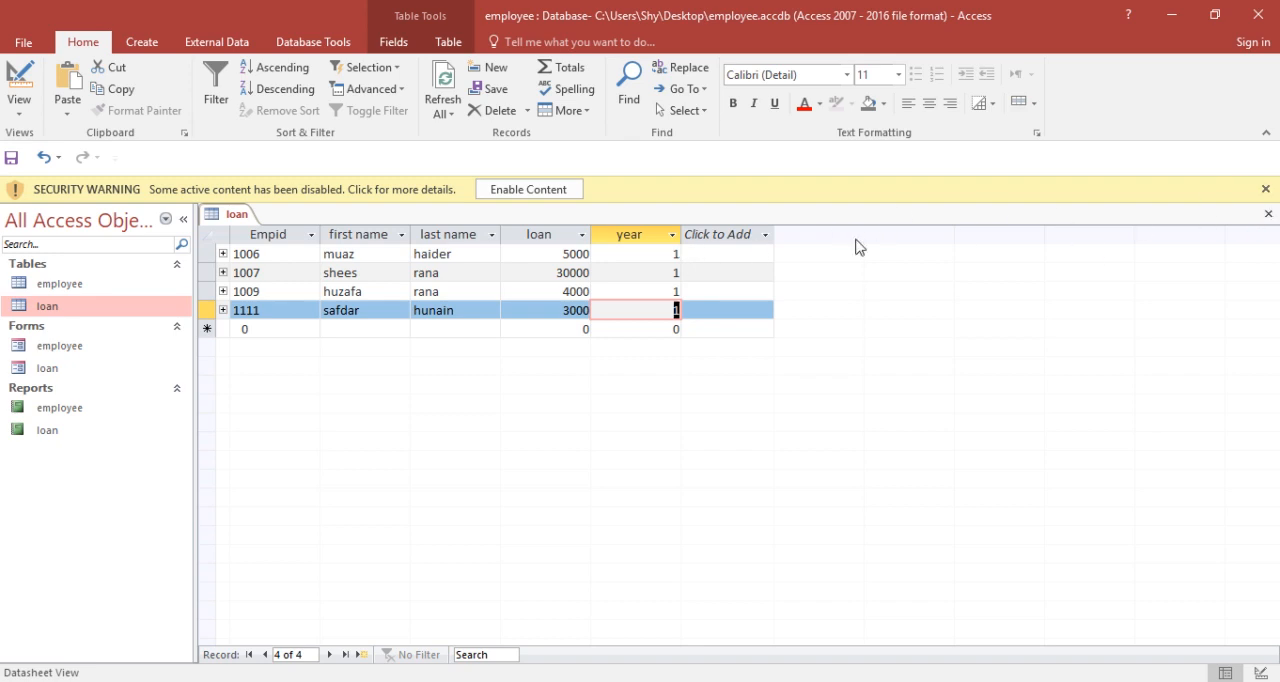
pyautogui.click(1269, 216)
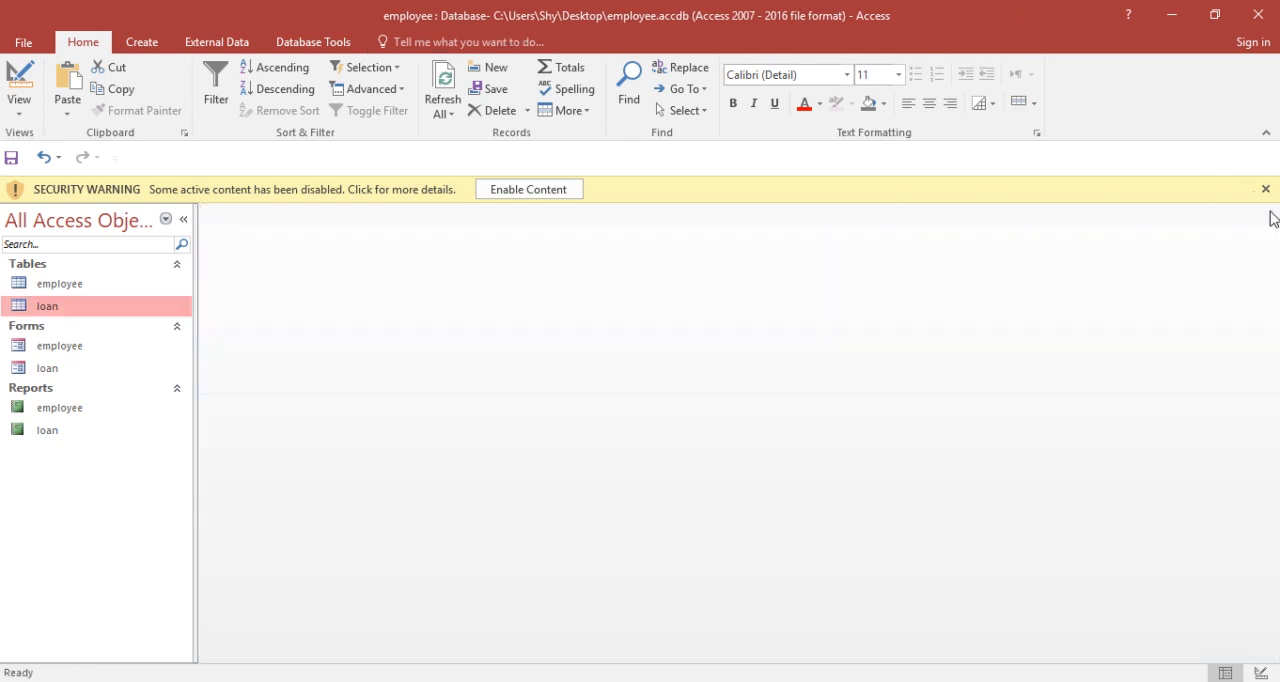
# Step: Open the loan form and browse its records, including the newly added loan, back to the first one
pyautogui.doubleClick(90, 371)
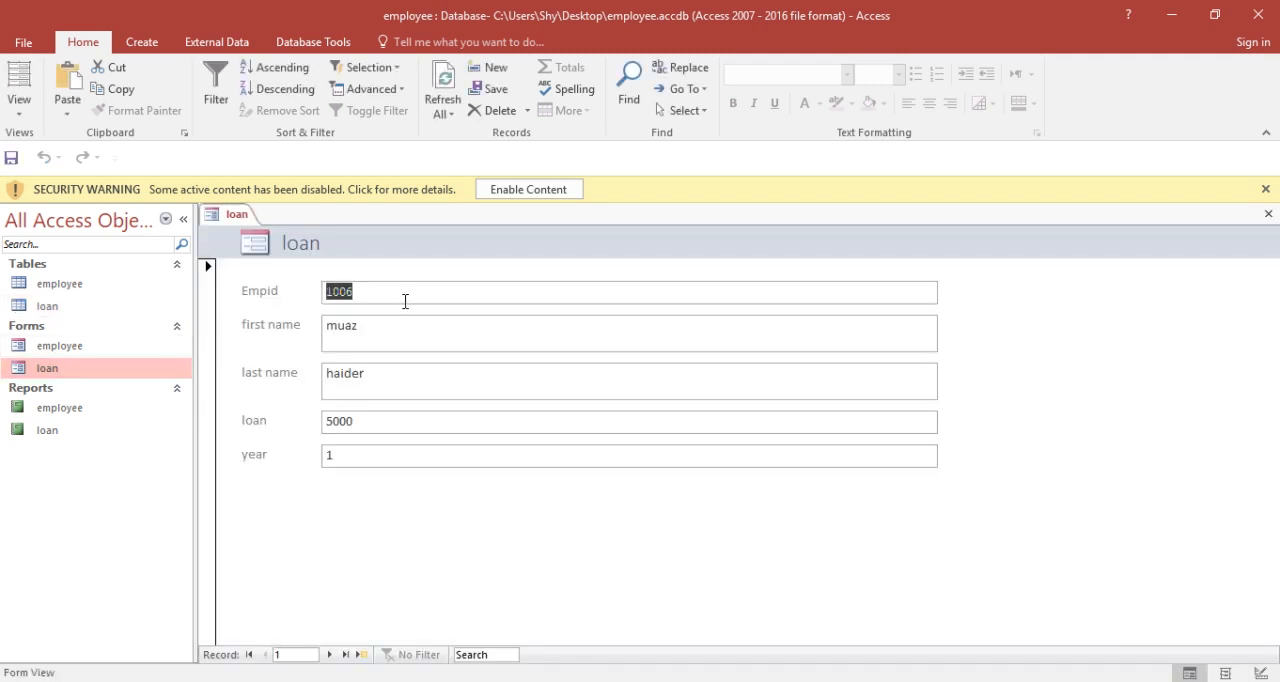
pyautogui.click(329, 655)
pyautogui.click(330, 657)
pyautogui.click(330, 657)
pyautogui.click(330, 657)
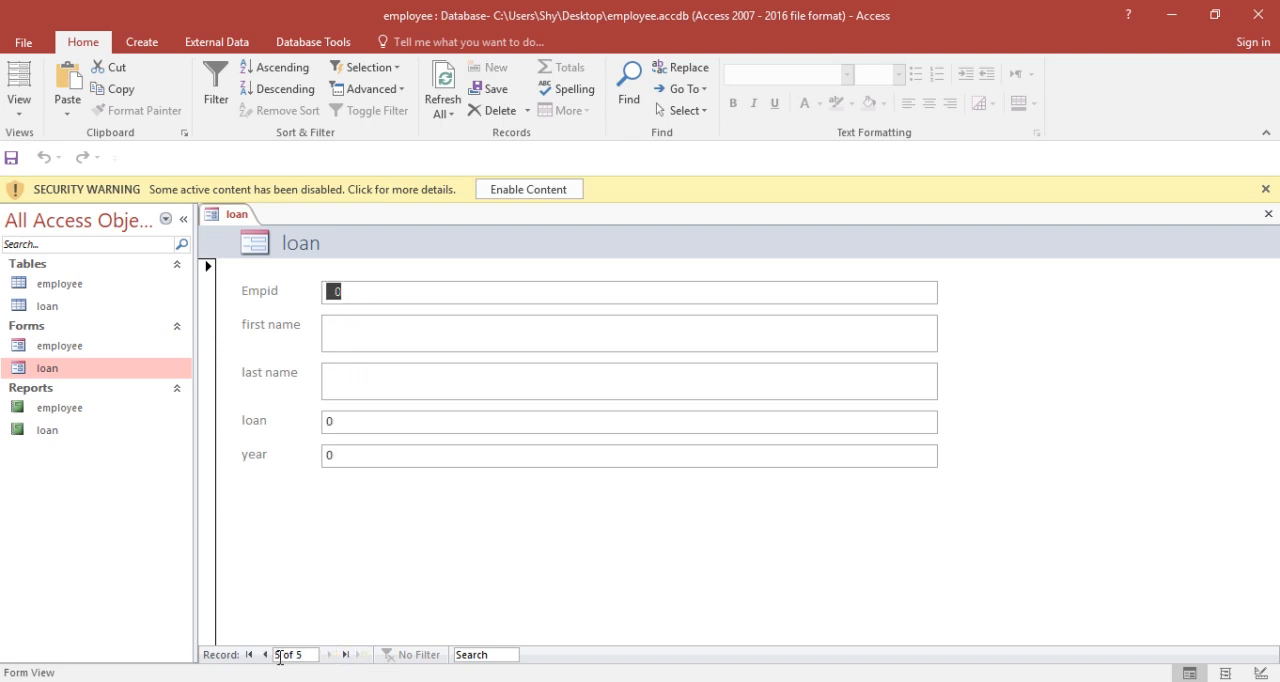
pyautogui.click(266, 656)
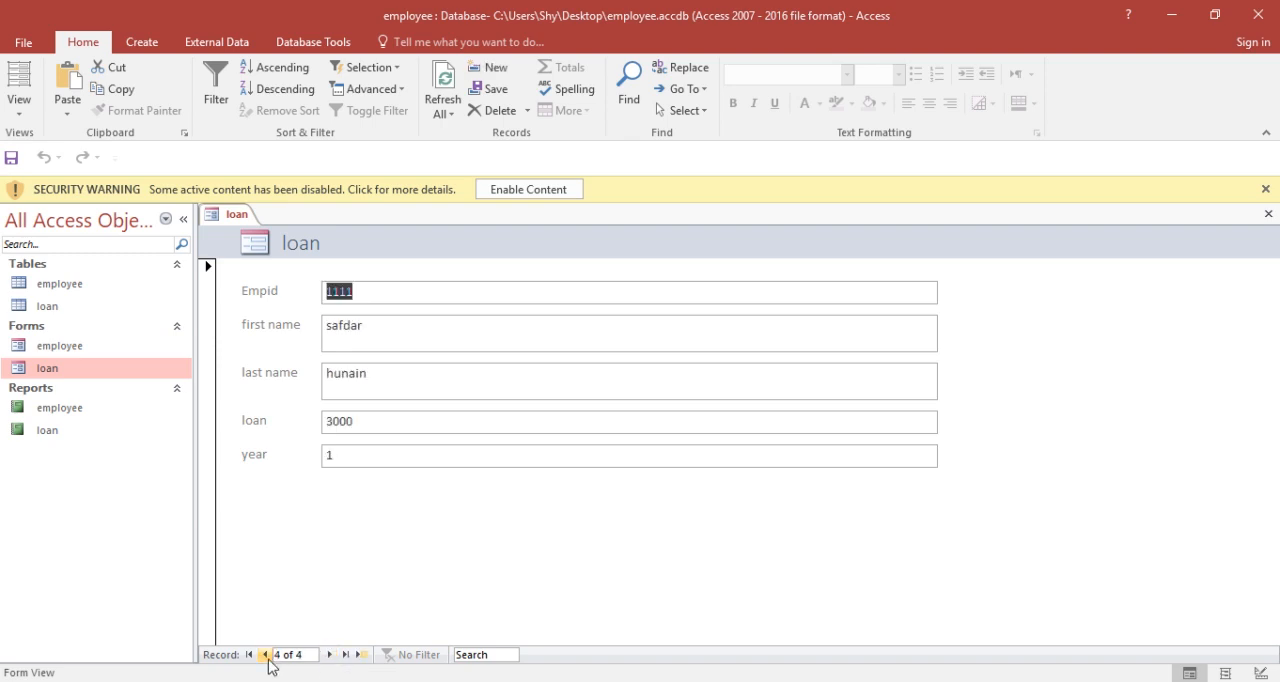
pyautogui.click(330, 655)
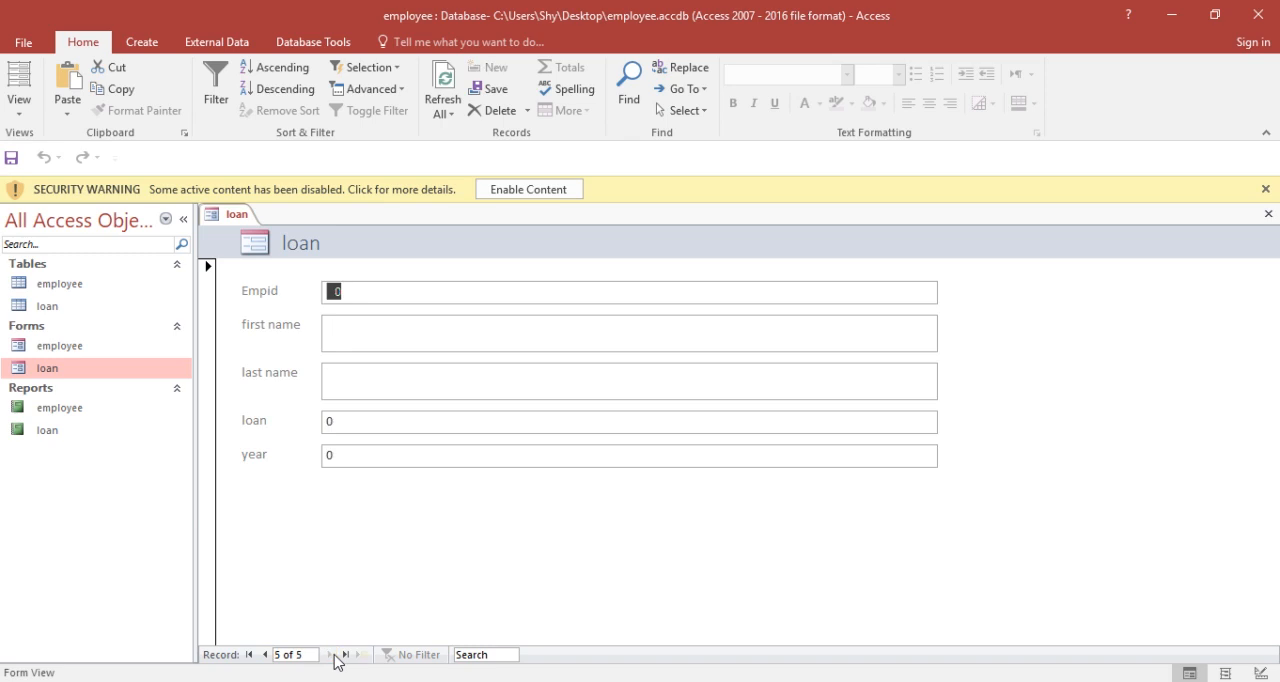
pyautogui.tripleClick(263, 656)
pyautogui.click(263, 656)
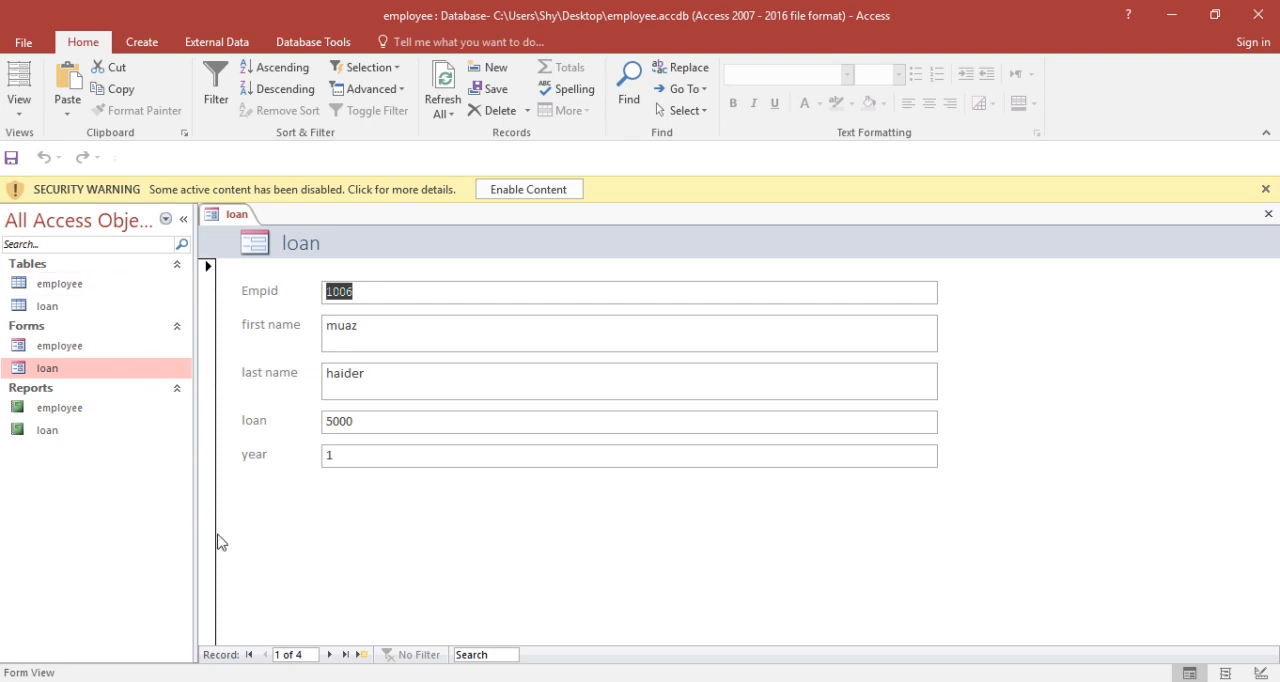
# Step: Advance to a blank loan form record and enter another employee's ID, first name and last name
pyautogui.click(329, 655)
pyautogui.click(329, 655)
pyautogui.click(329, 655)
pyautogui.click(329, 655)
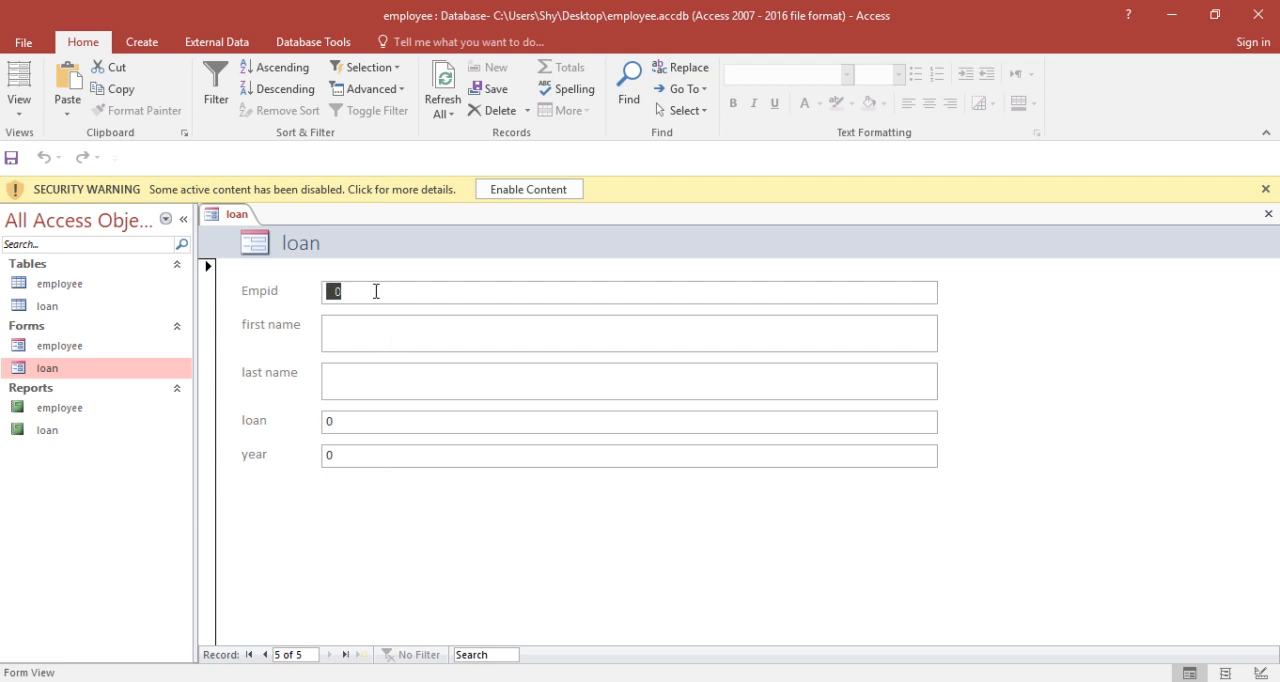
pyautogui.press('BackSpace')
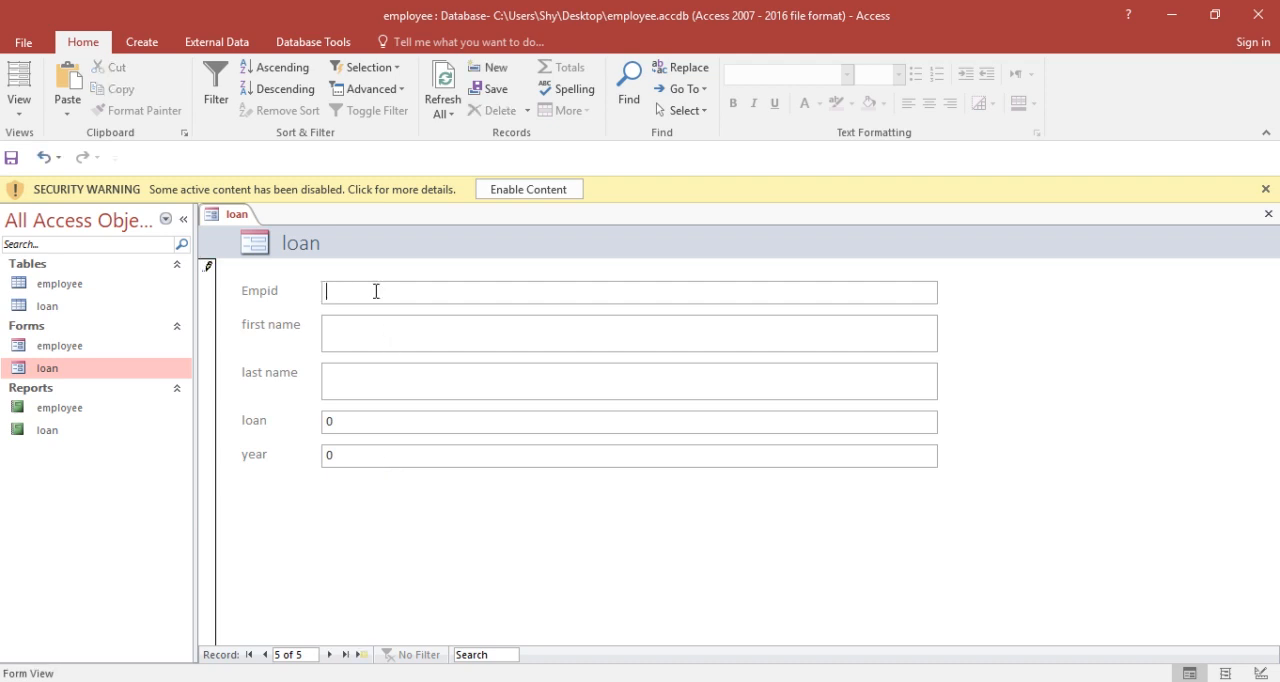
pyautogui.write('1012')
pyautogui.write('bakr')
pyautogui.press('BackSpace')
pyautogui.press('BackSpace')
pyautogui.write('ar')
pyautogui.write('a')
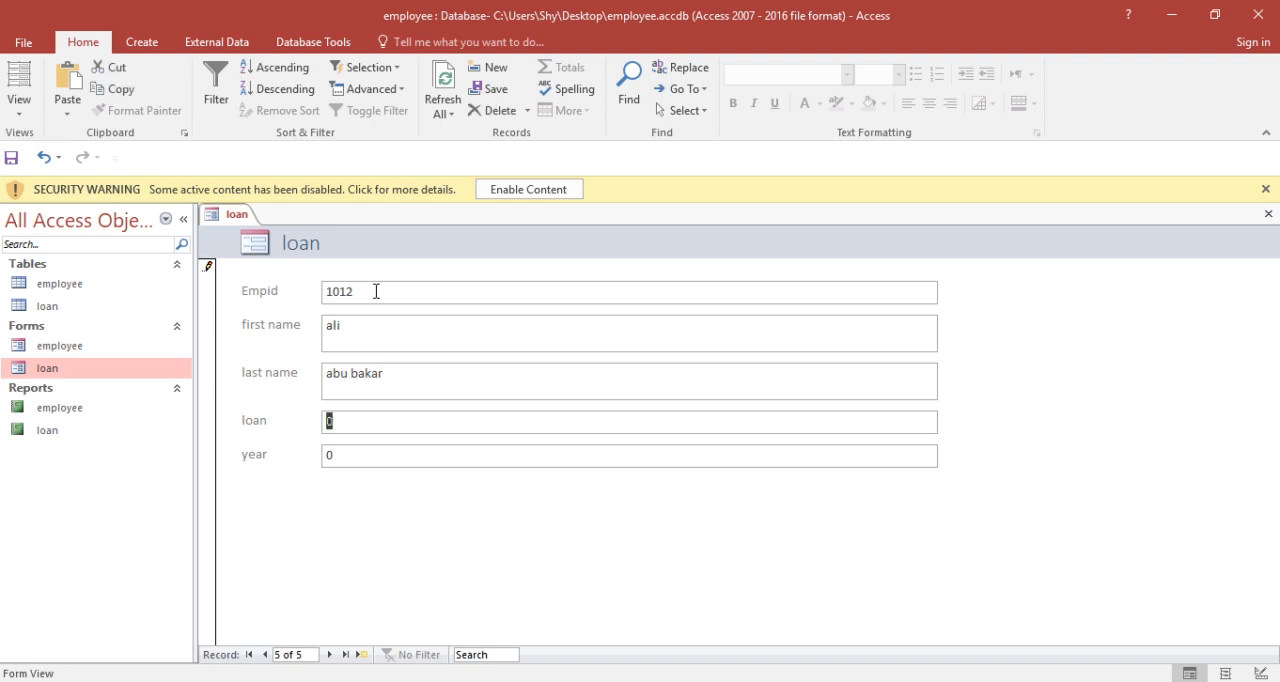
pyautogui.write('2000')
# Step: Set the form record's loan to 2000 and year to 1, and try to save it by moving to another record
pyautogui.press('Tab')
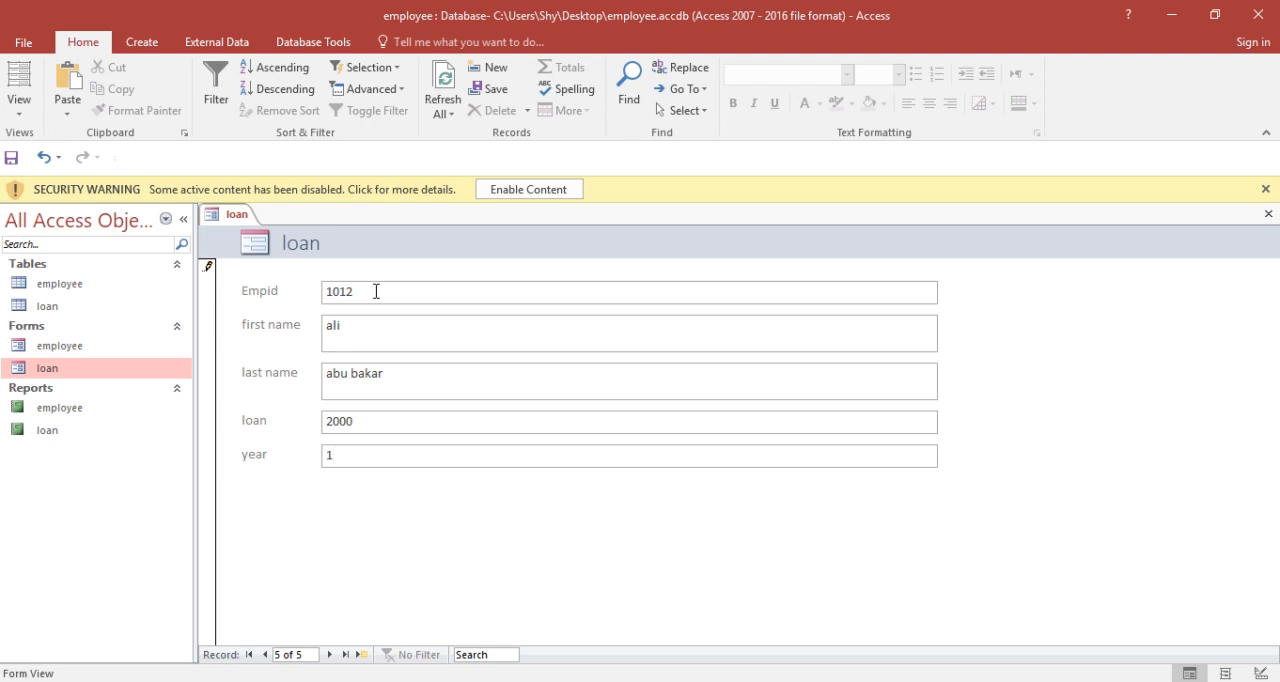
pyautogui.press('Tab')
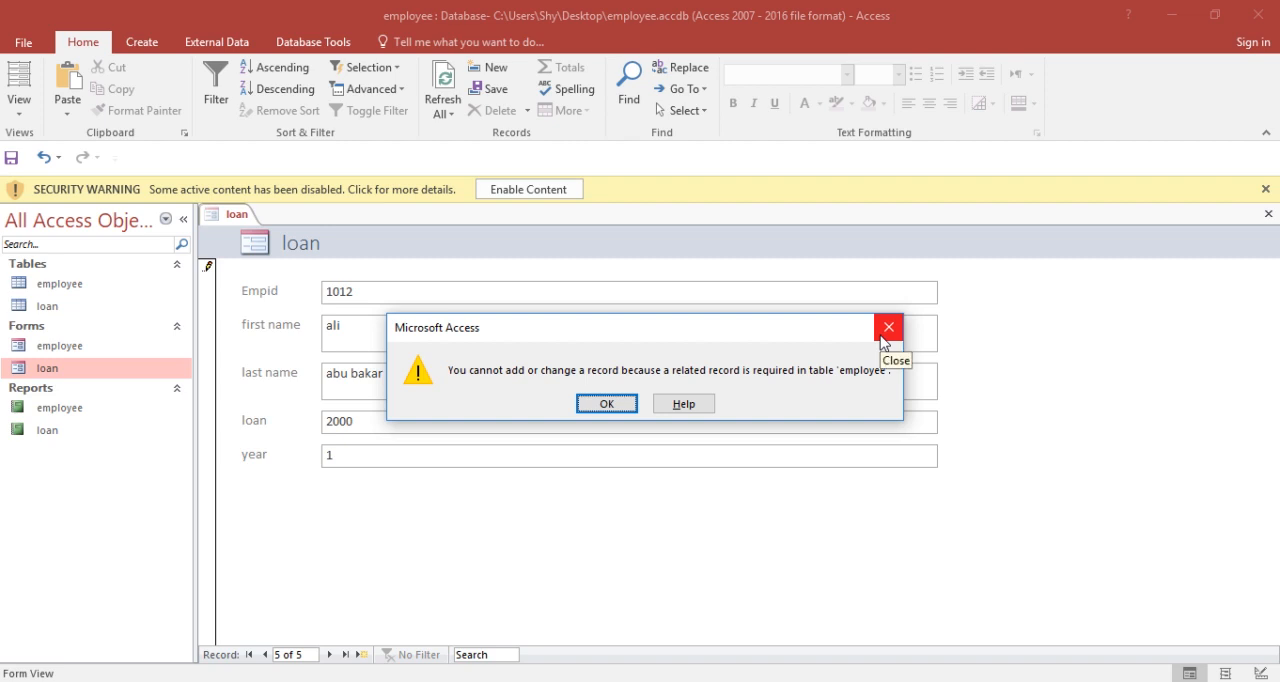
pyautogui.click(888, 327)
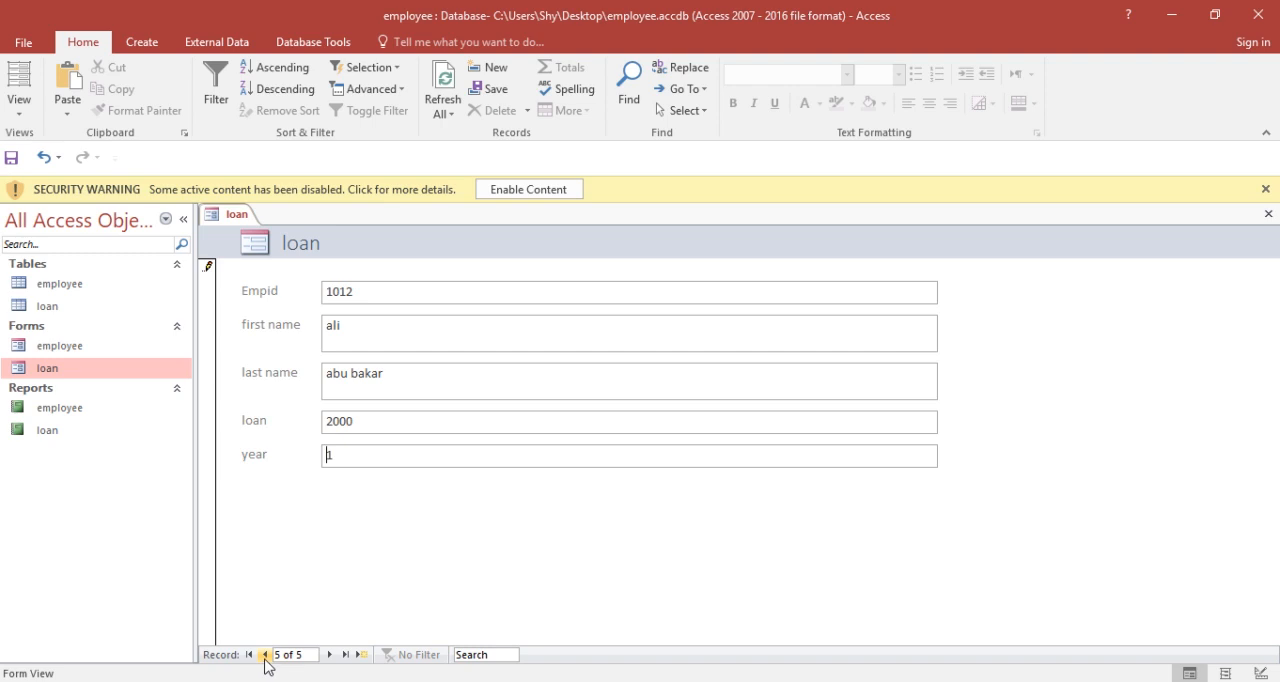
pyautogui.click(265, 654)
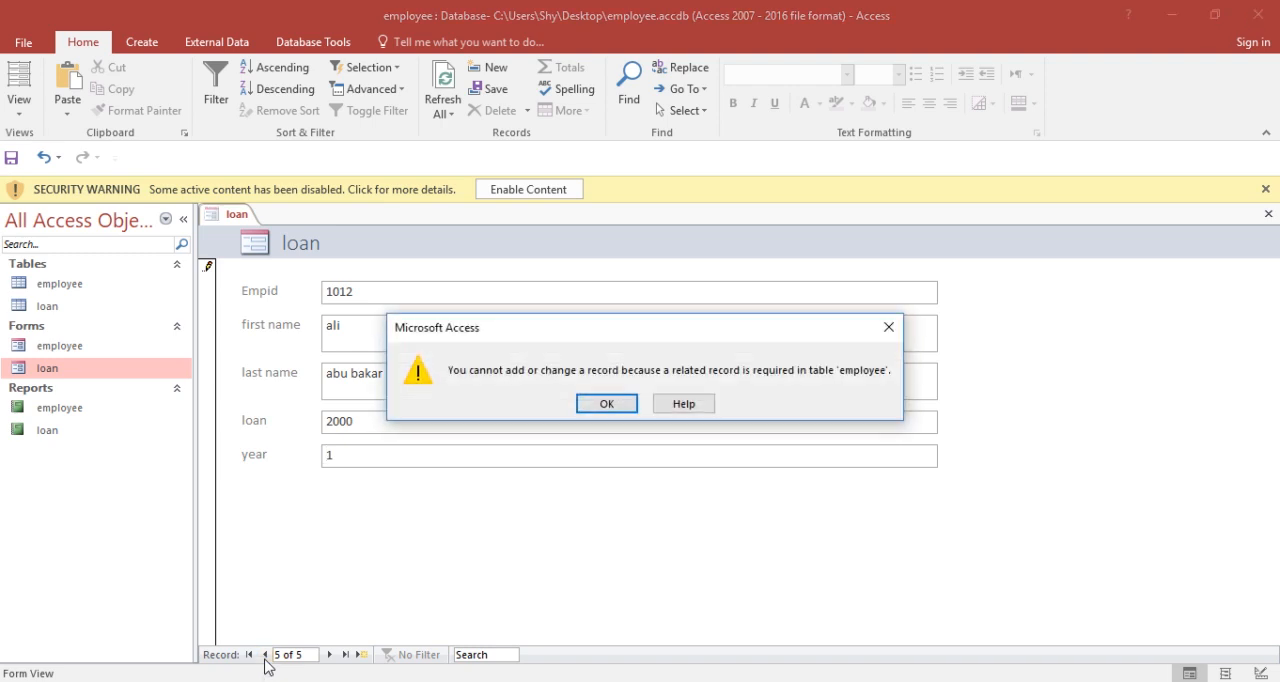
pyautogui.click(608, 403)
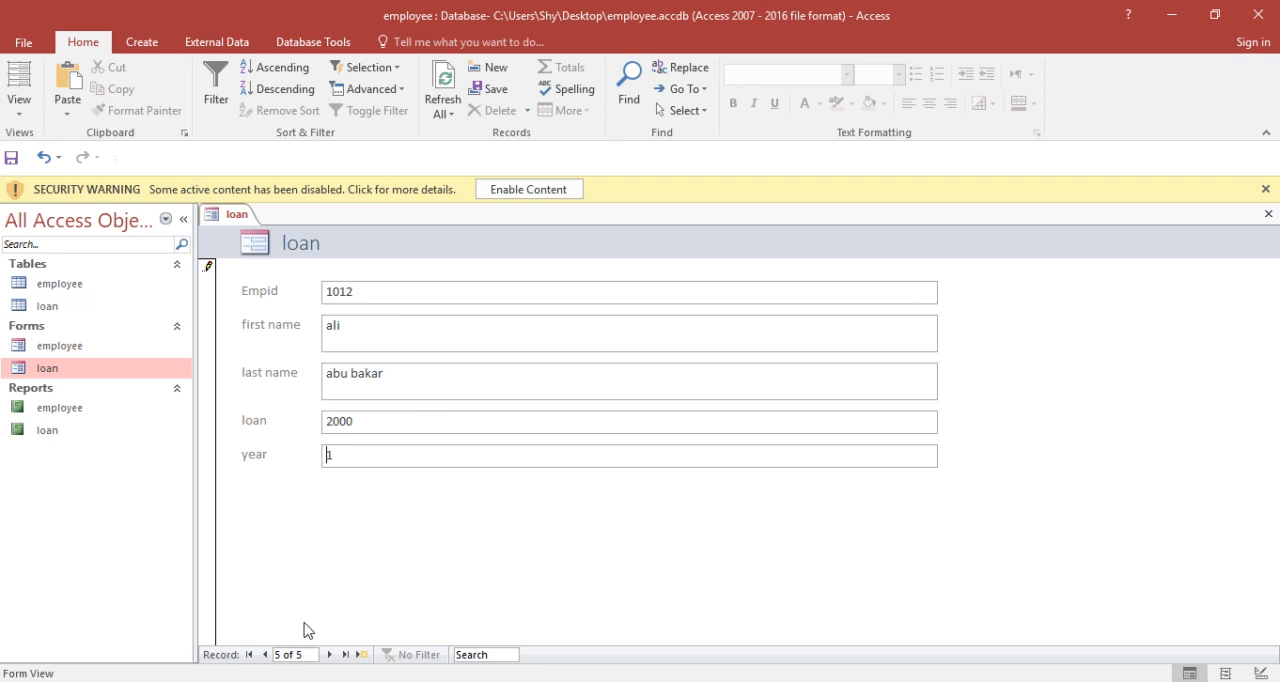
pyautogui.click(265, 655)
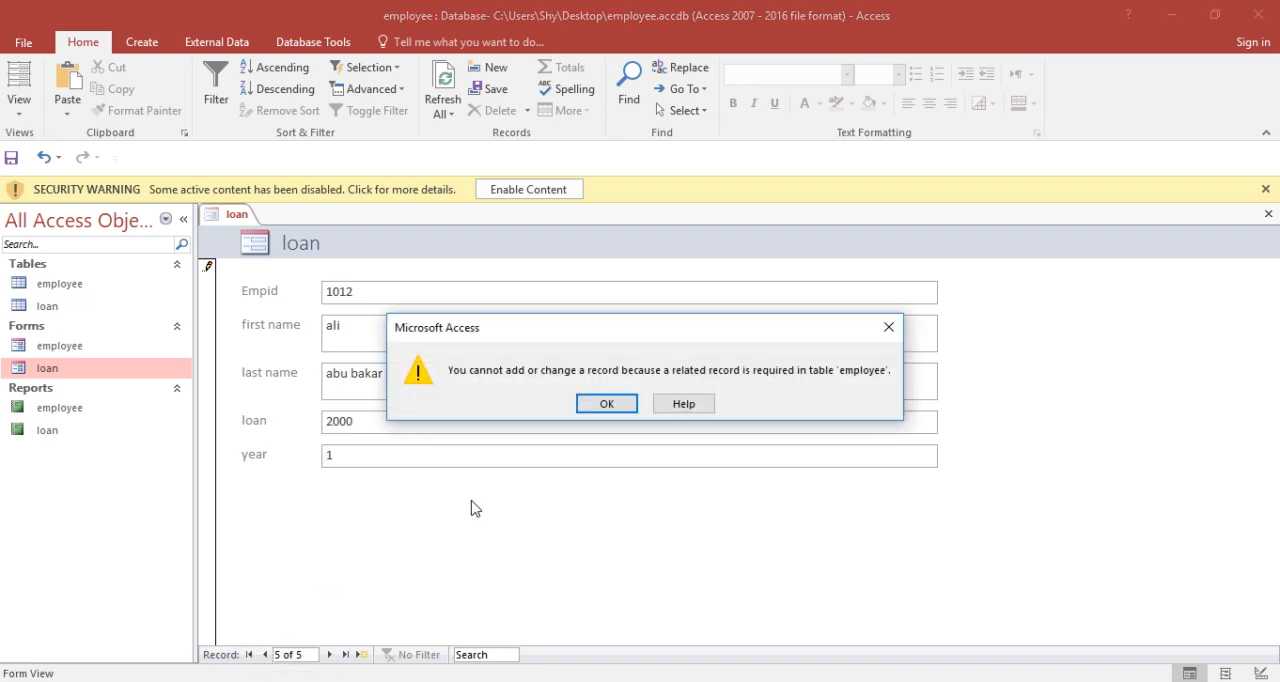
pyautogui.click(889, 328)
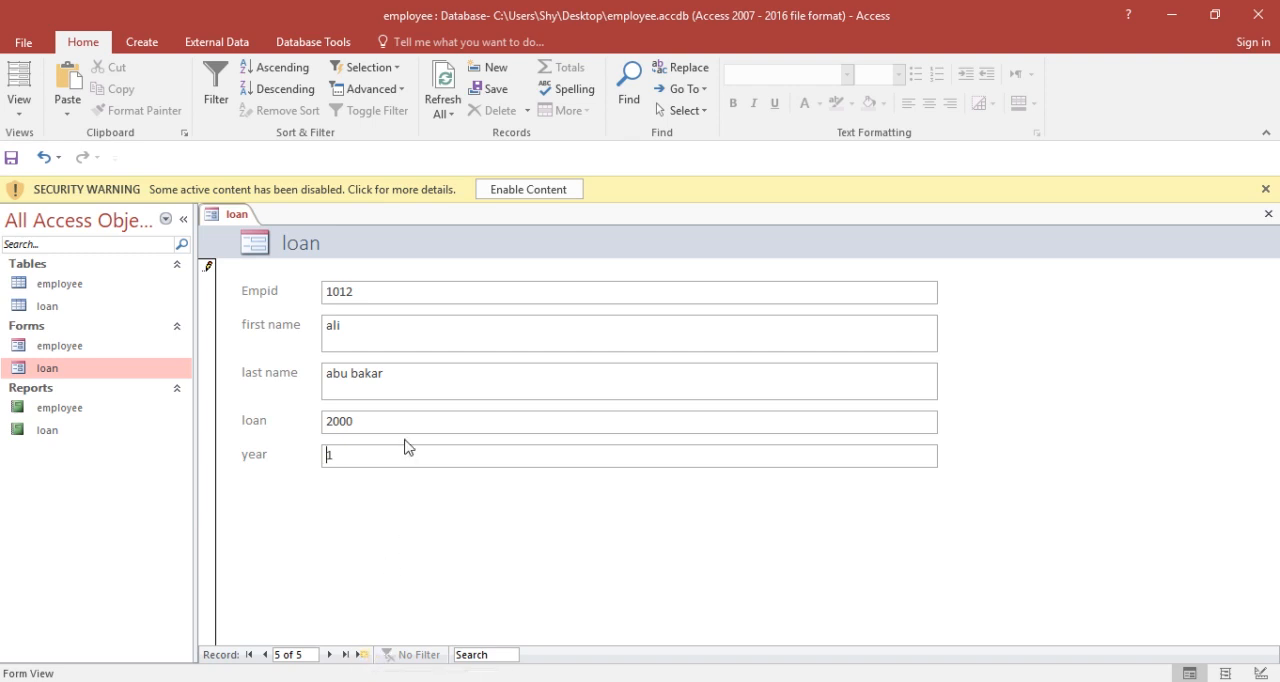
# Step: Close the loan form, discarding the unsaved record, and open the employee table to check the existing employee IDs
pyautogui.click(1270, 215)
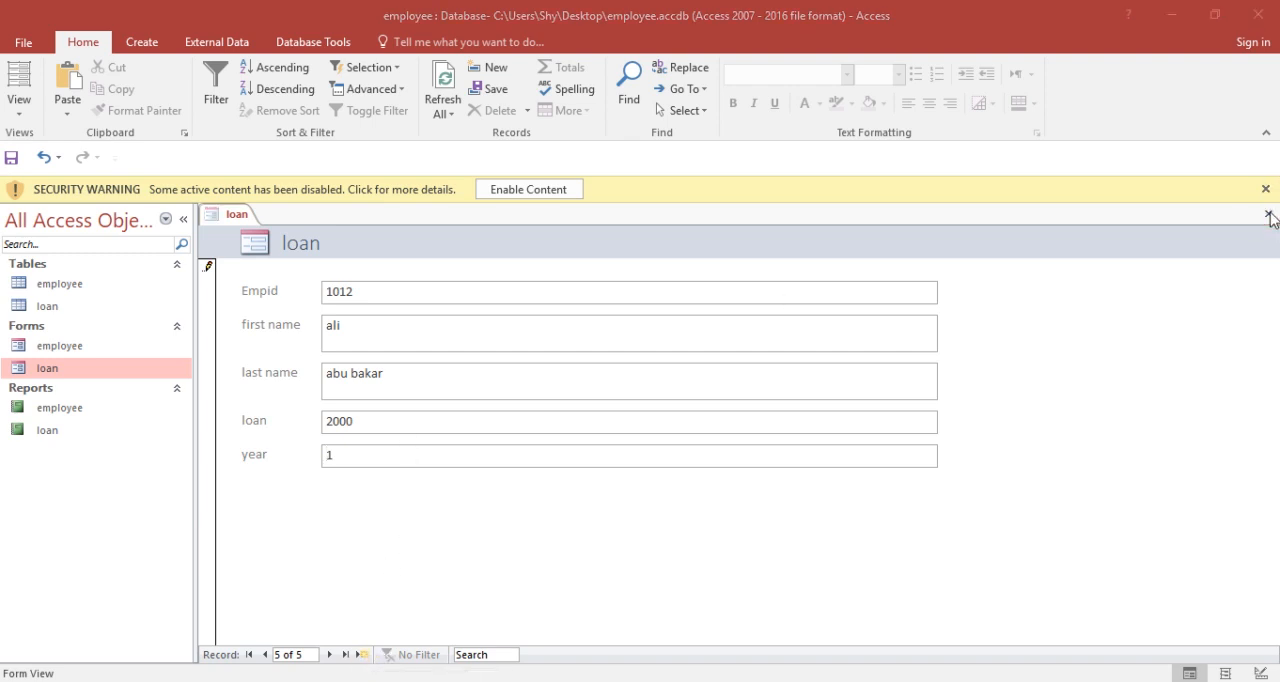
pyautogui.click(613, 404)
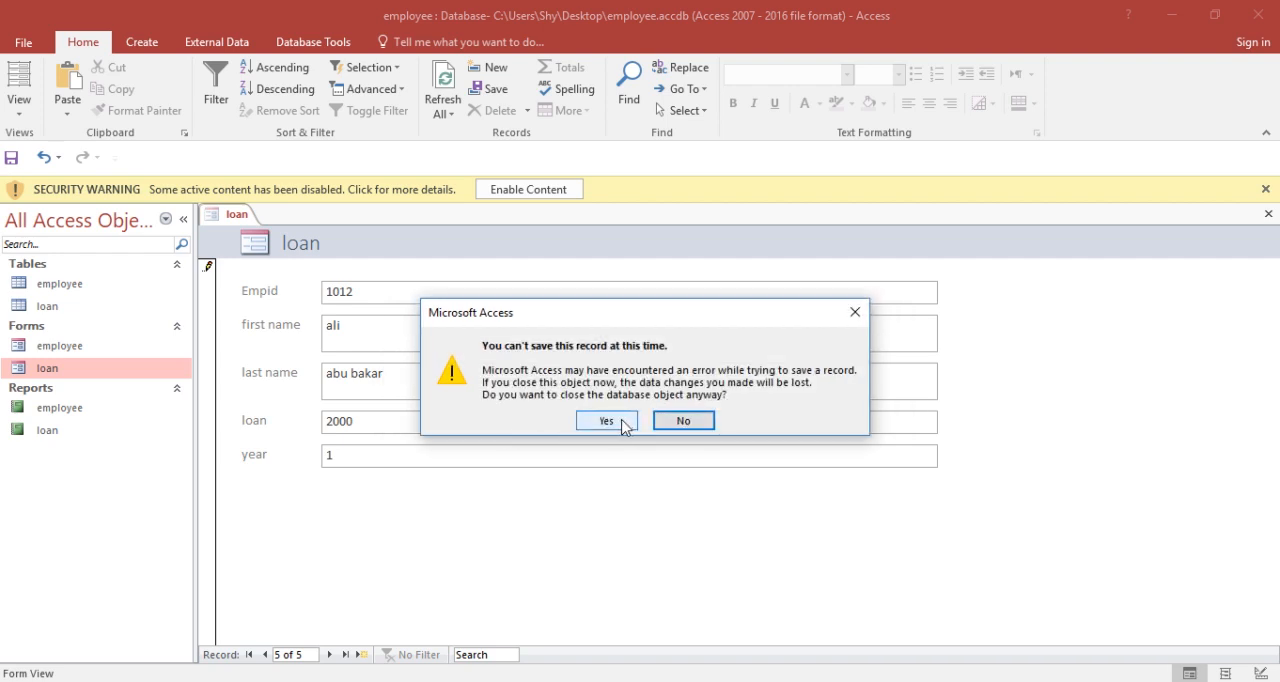
pyautogui.click(606, 421)
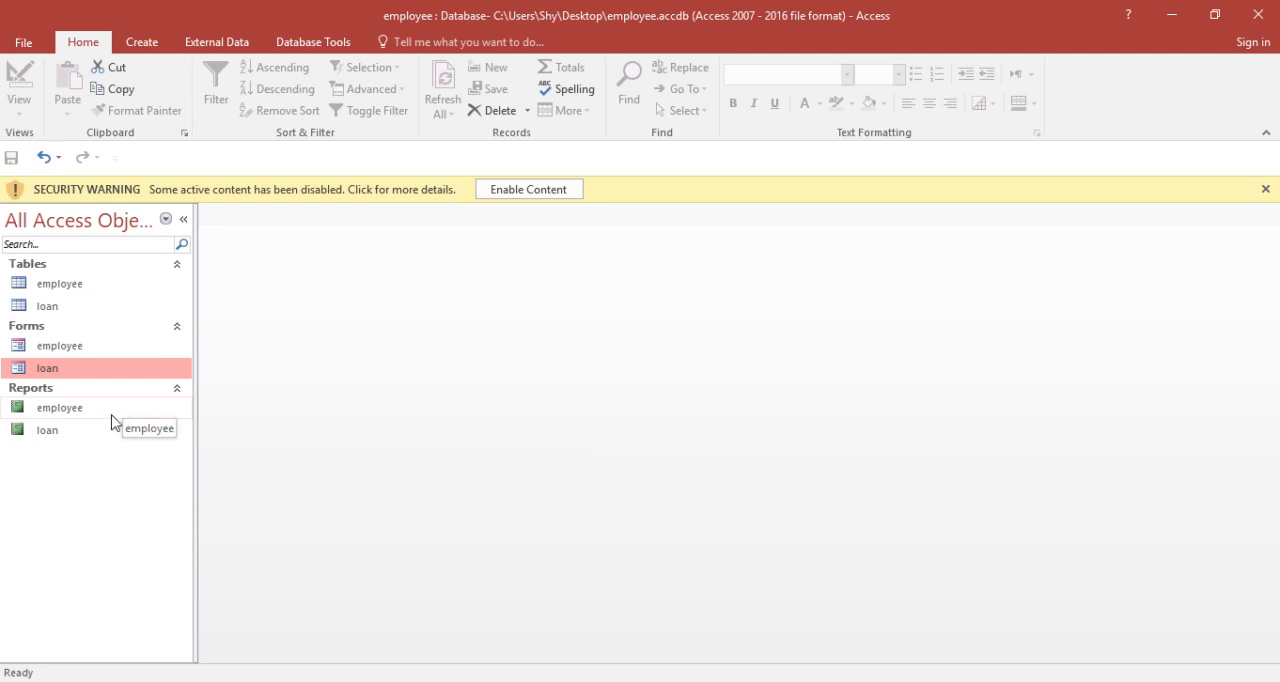
pyautogui.doubleClick(110, 290)
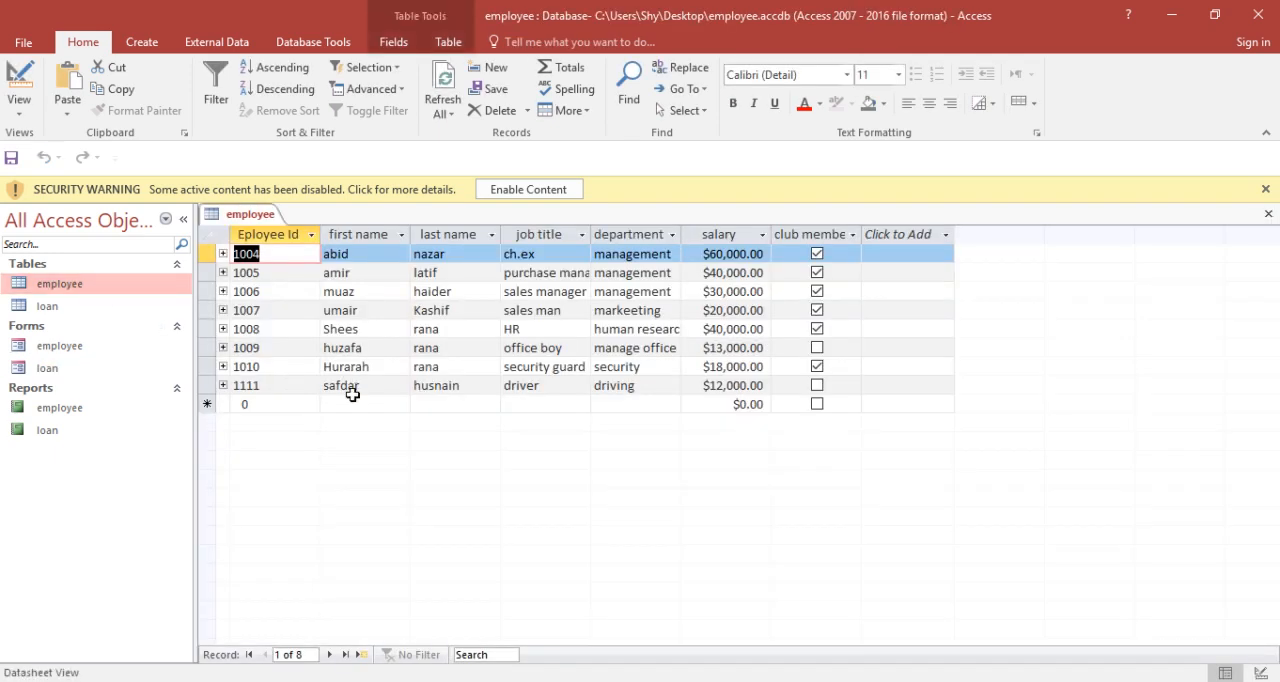
# Step: Close the employee table, and view the employee report and the loan report, closing each one after checking its records
pyautogui.click(1268, 216)
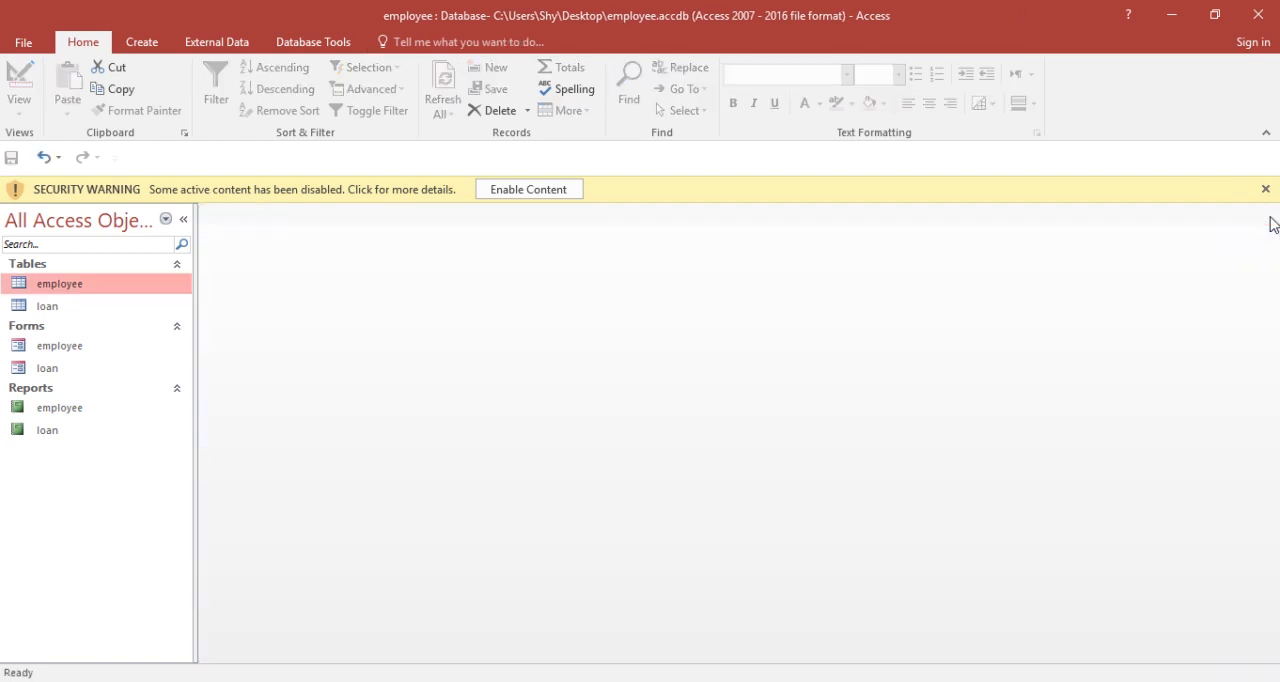
pyautogui.doubleClick(88, 413)
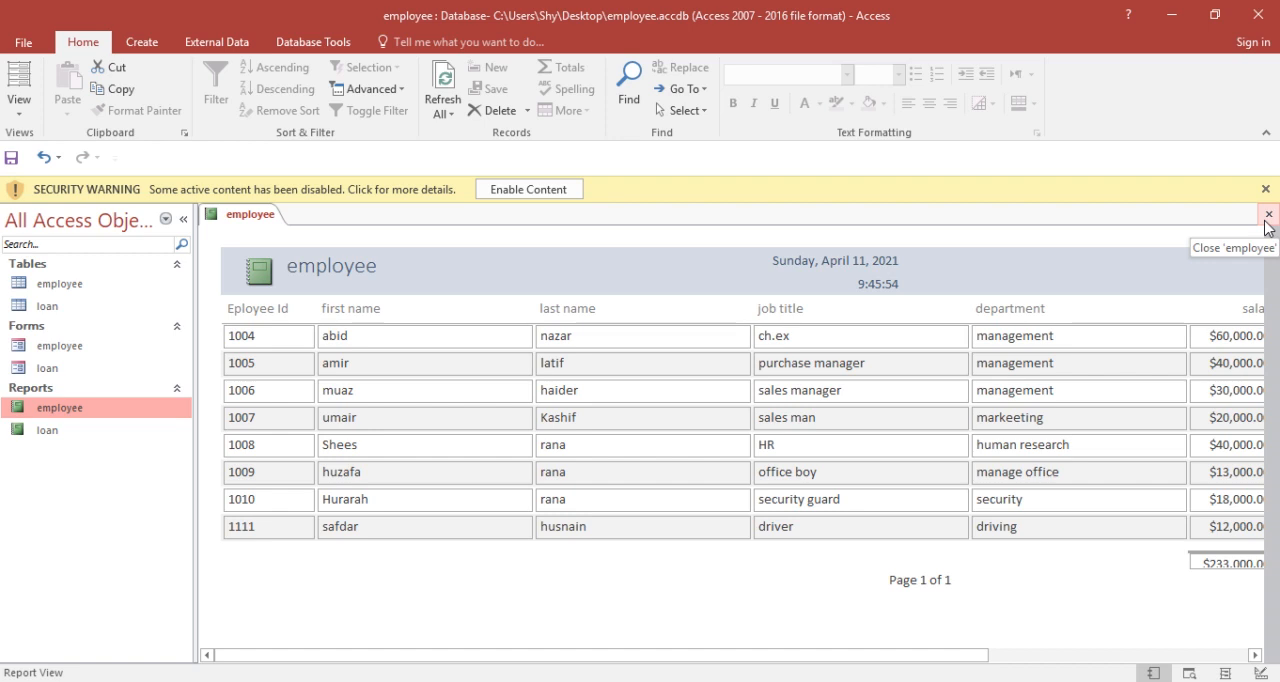
pyautogui.click(1267, 216)
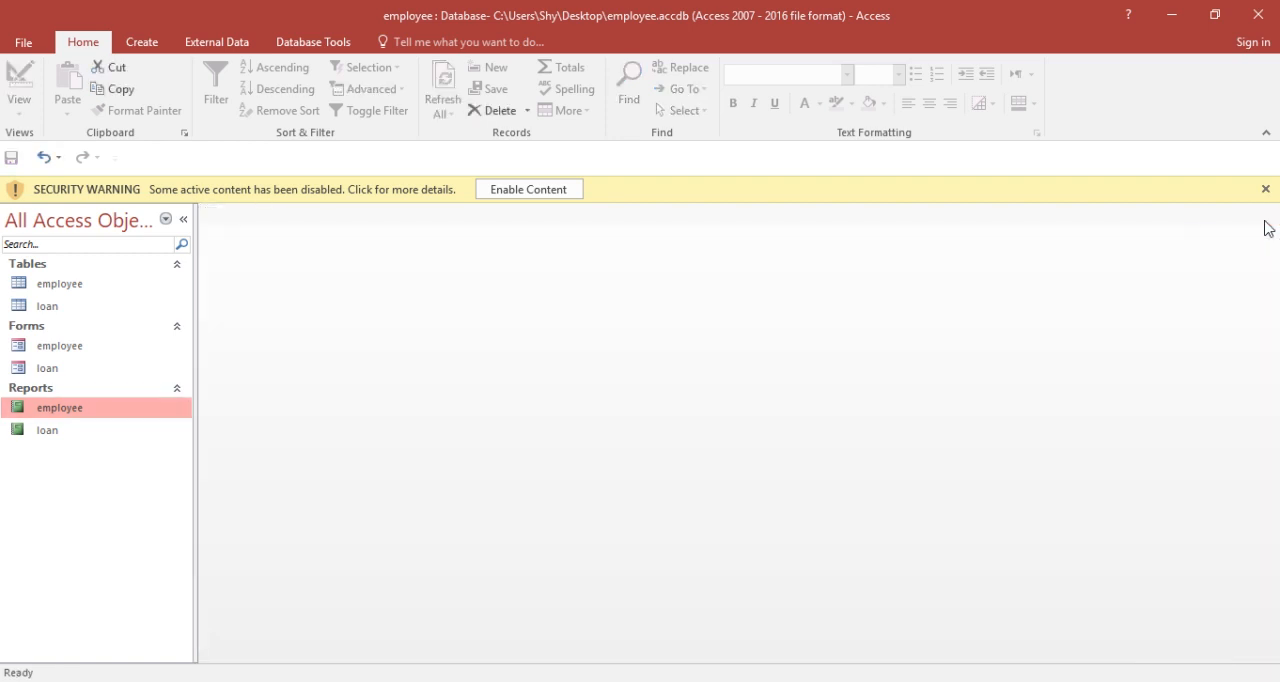
pyautogui.doubleClick(57, 437)
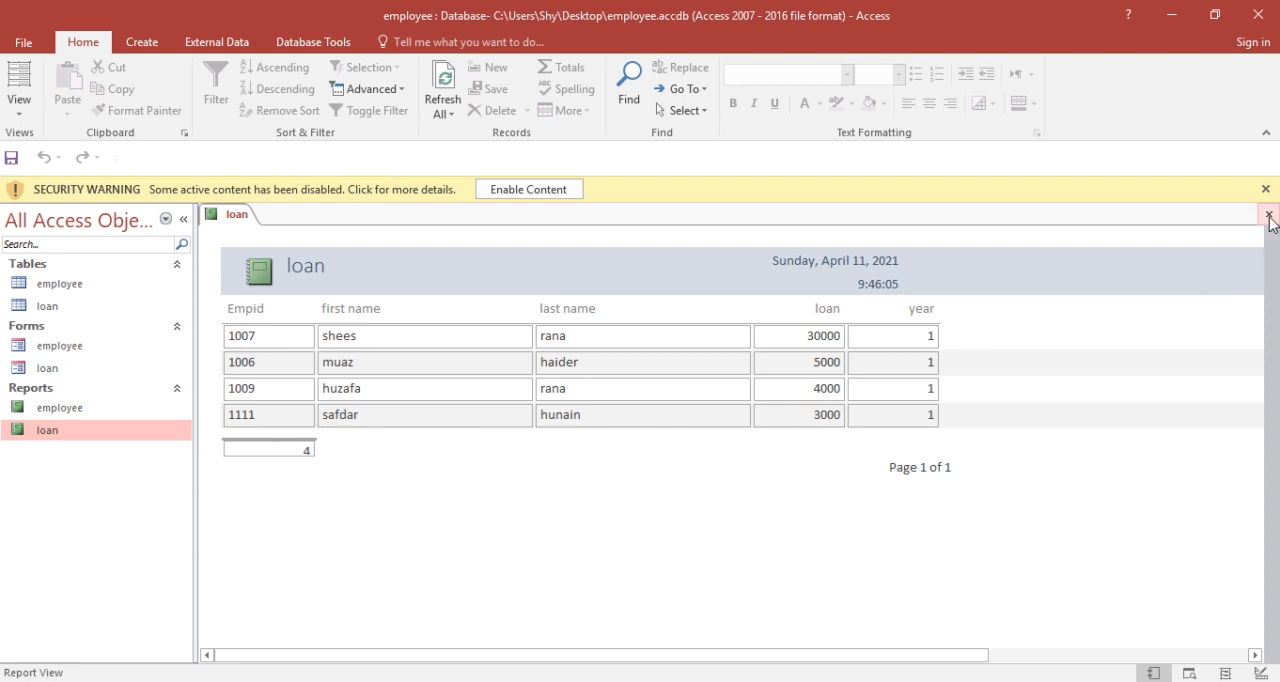
pyautogui.click(1268, 215)
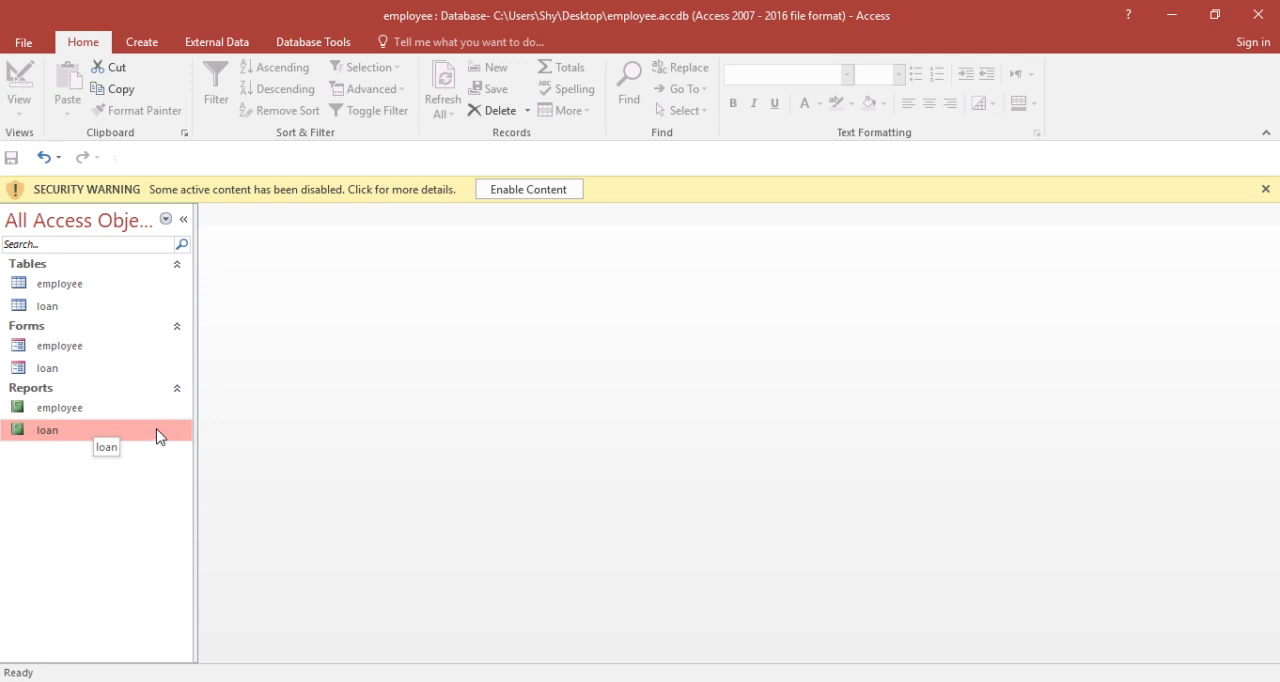
# Step: Start a simple query with the Query Wizard on the employee table, adding the Eployee Id, salary and club member fields
pyautogui.click(118, 290)
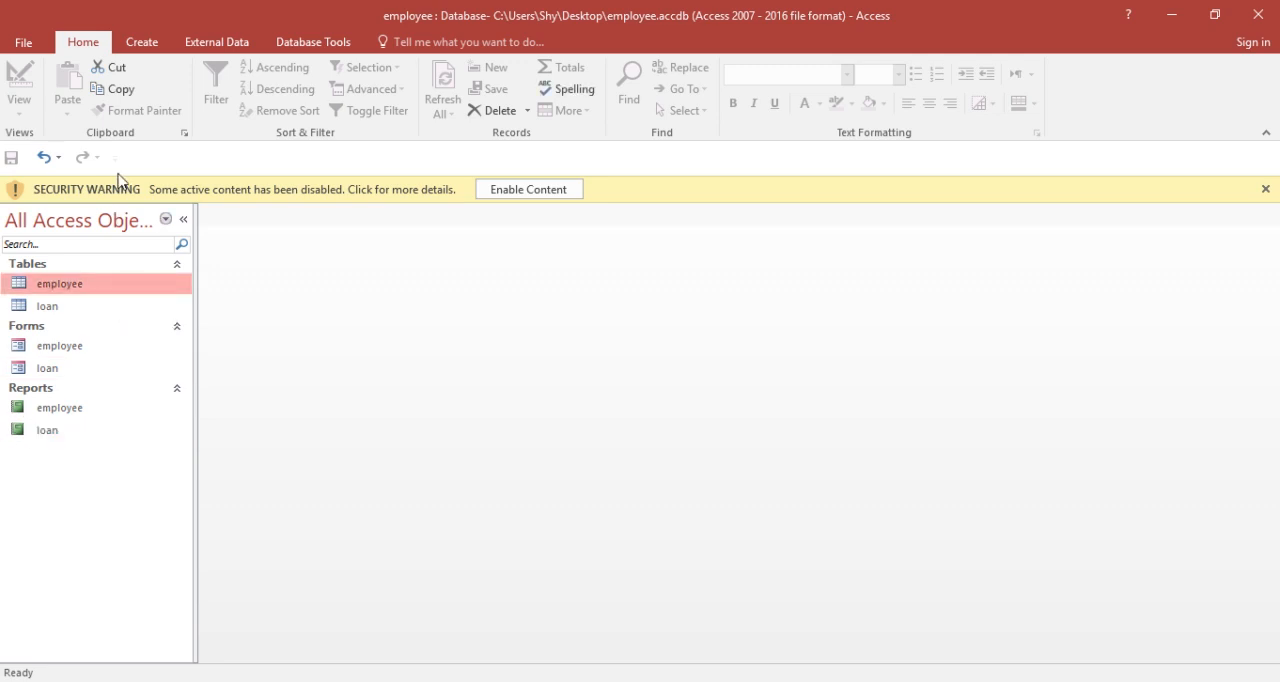
pyautogui.click(155, 53)
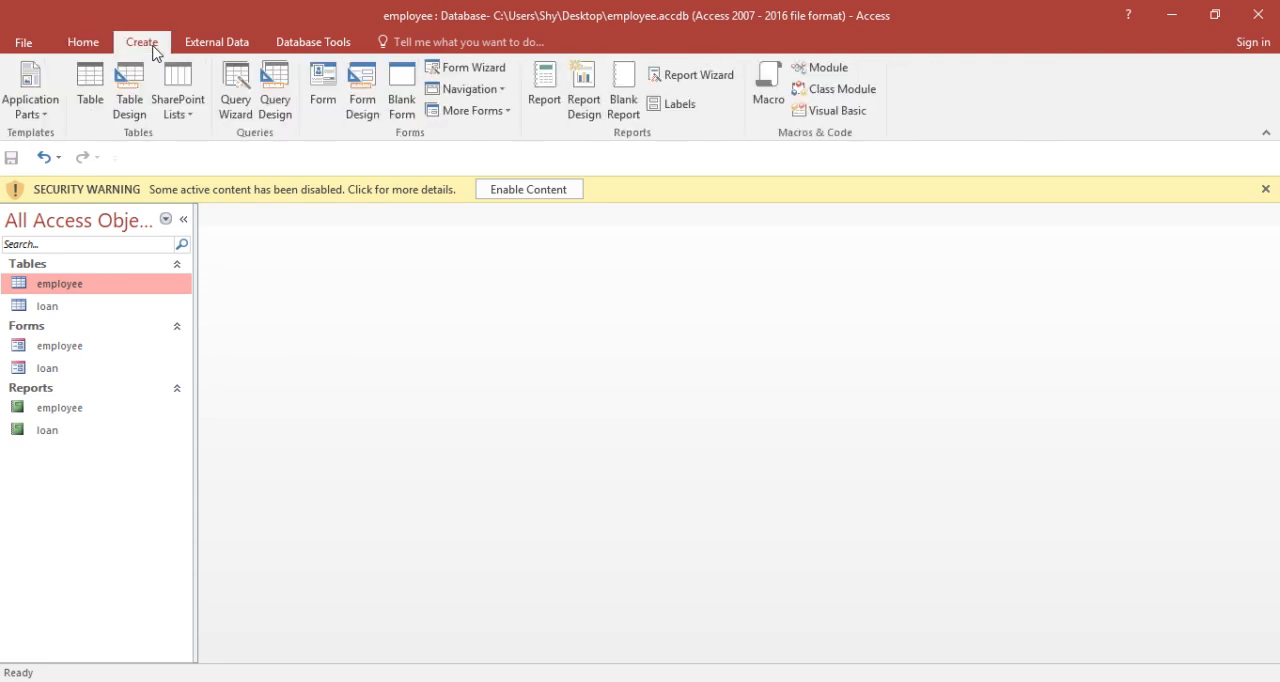
pyautogui.click(236, 88)
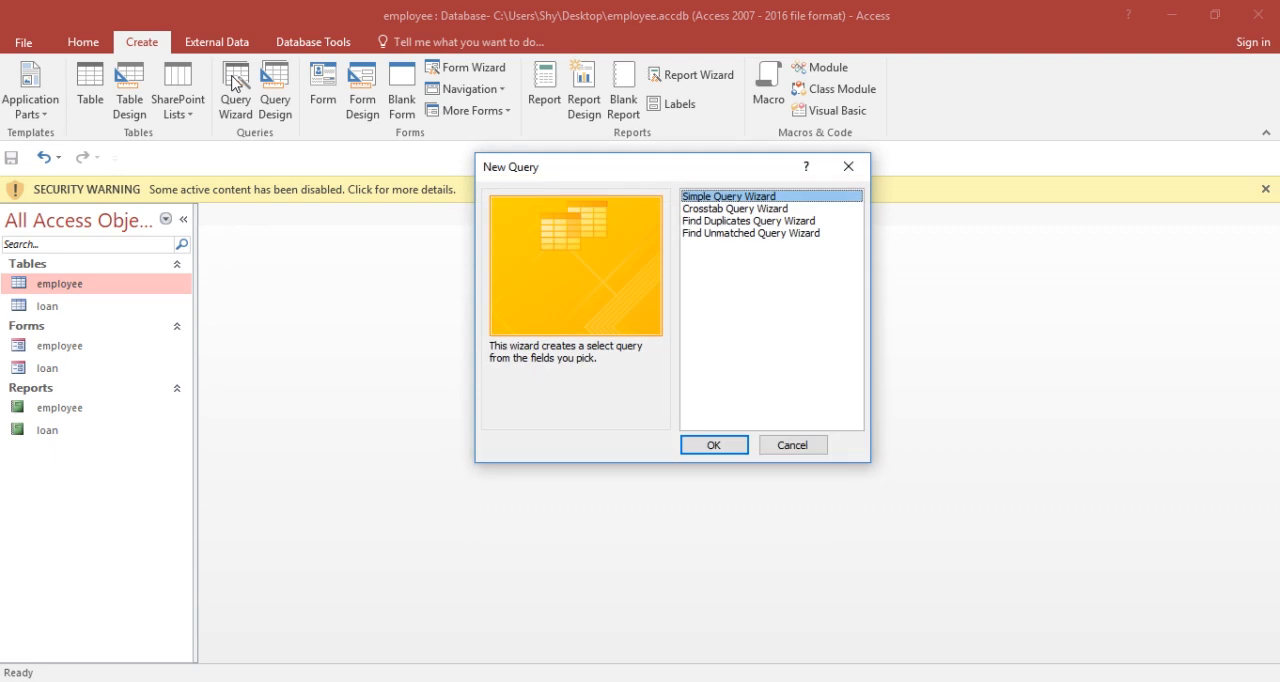
pyautogui.click(708, 450)
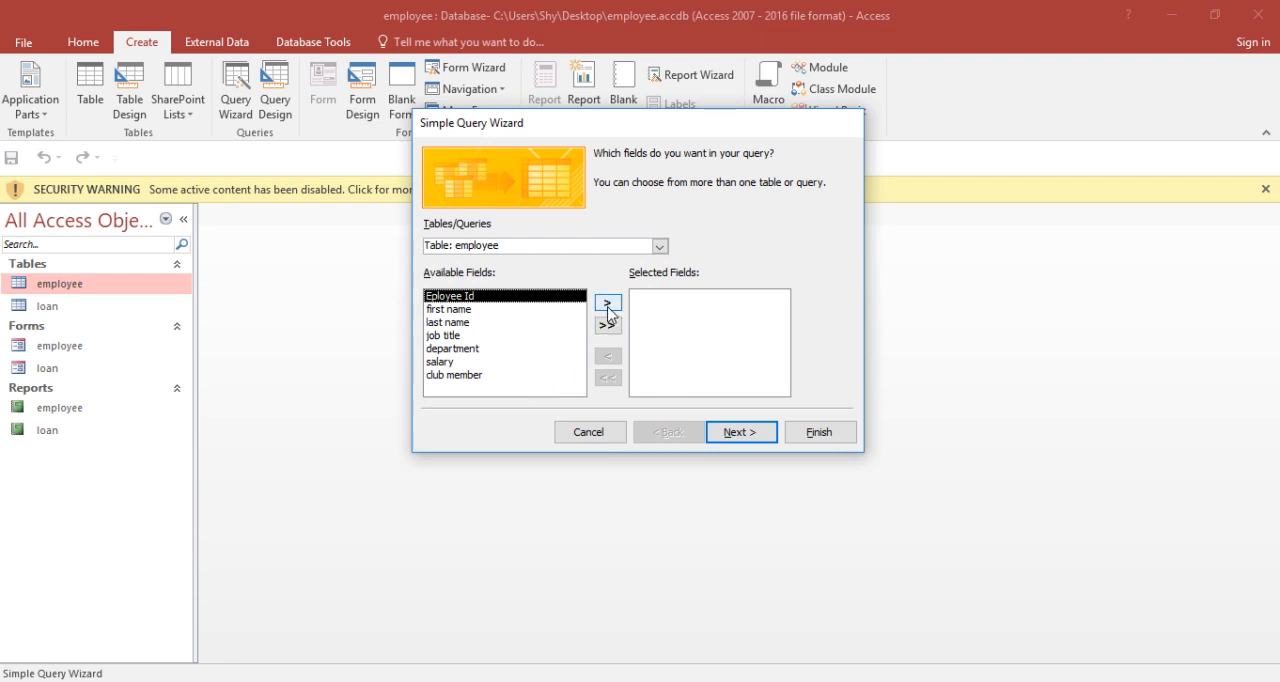
pyautogui.click(607, 303)
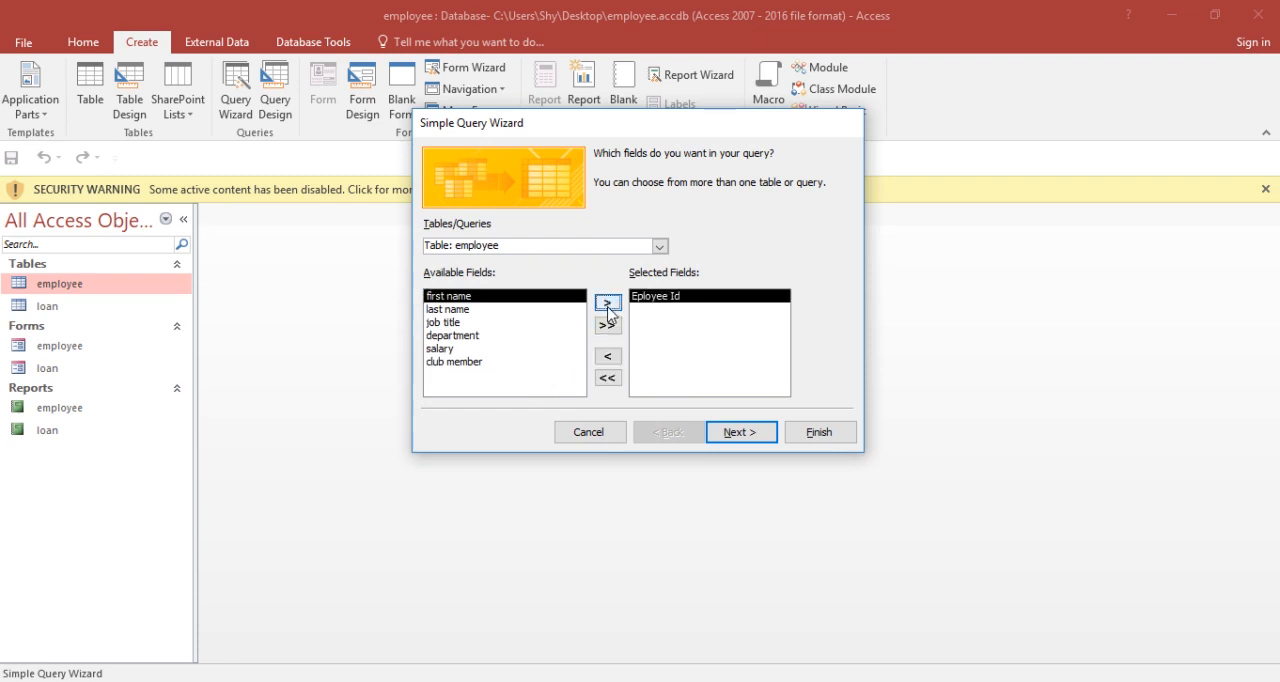
pyautogui.click(471, 350)
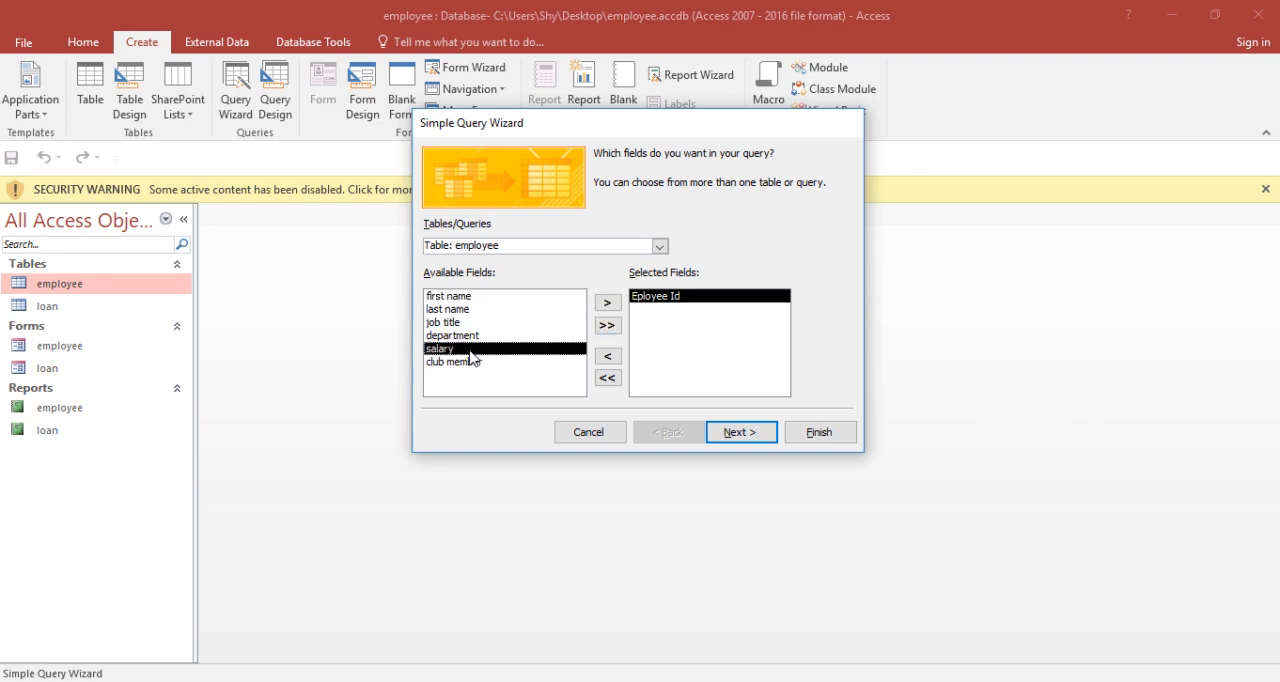
pyautogui.click(607, 303)
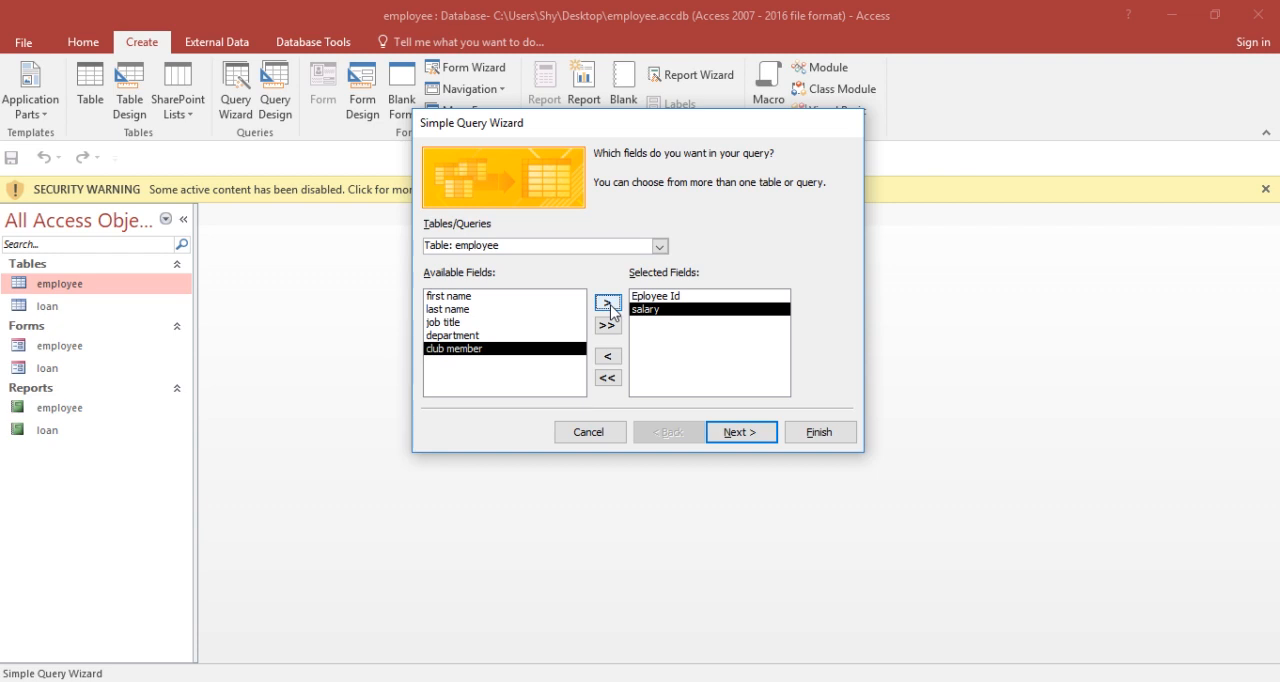
pyautogui.click(607, 303)
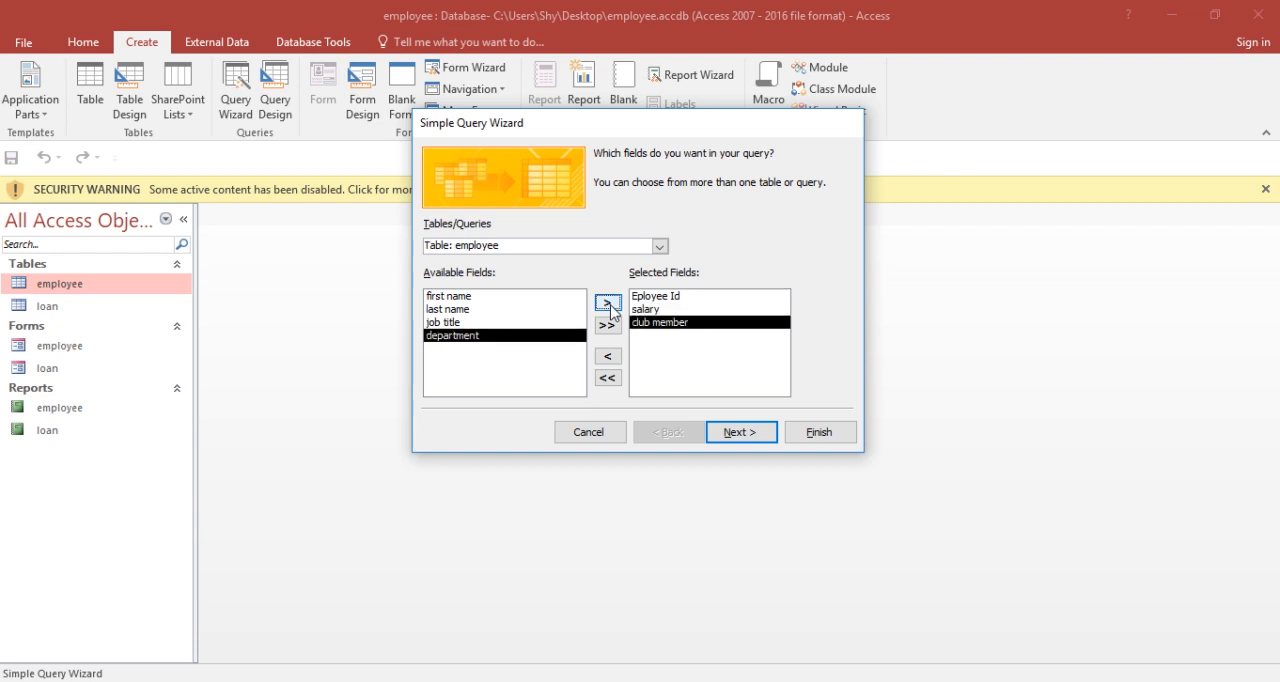
# Step: Finish the employee query as a detail query with its default title, and close its datasheet after viewing the results
pyautogui.click(745, 437)
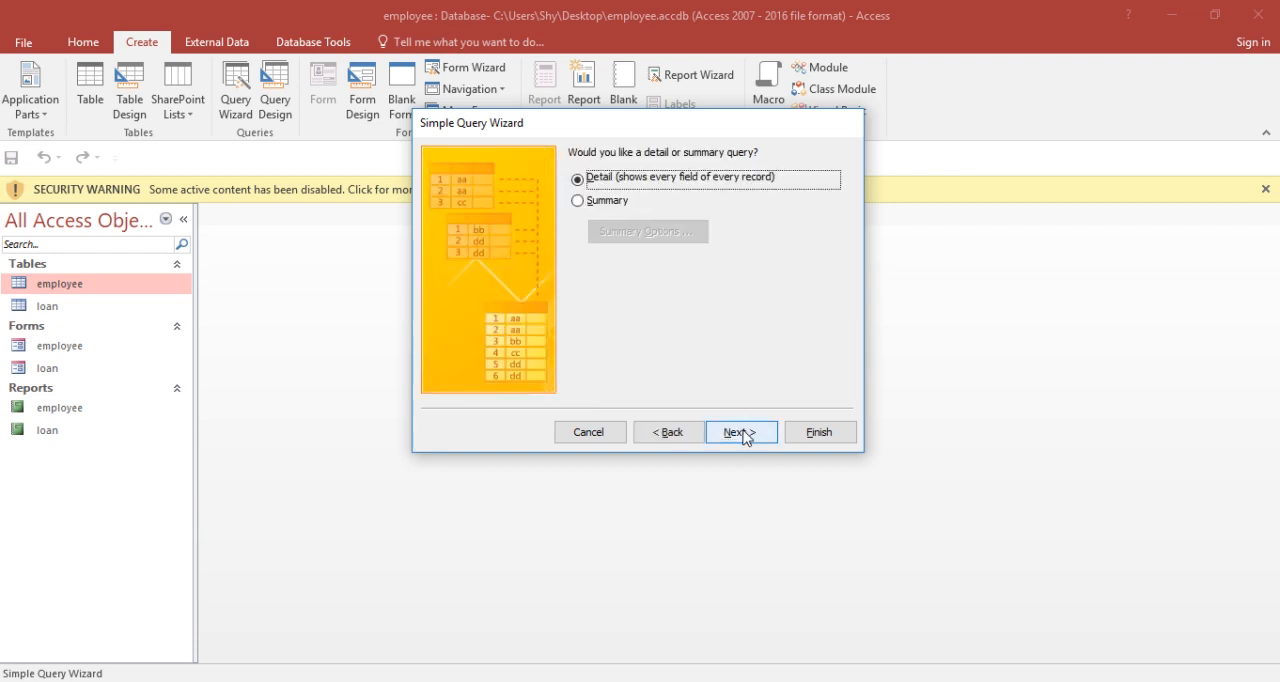
pyautogui.click(745, 437)
pyautogui.click(806, 434)
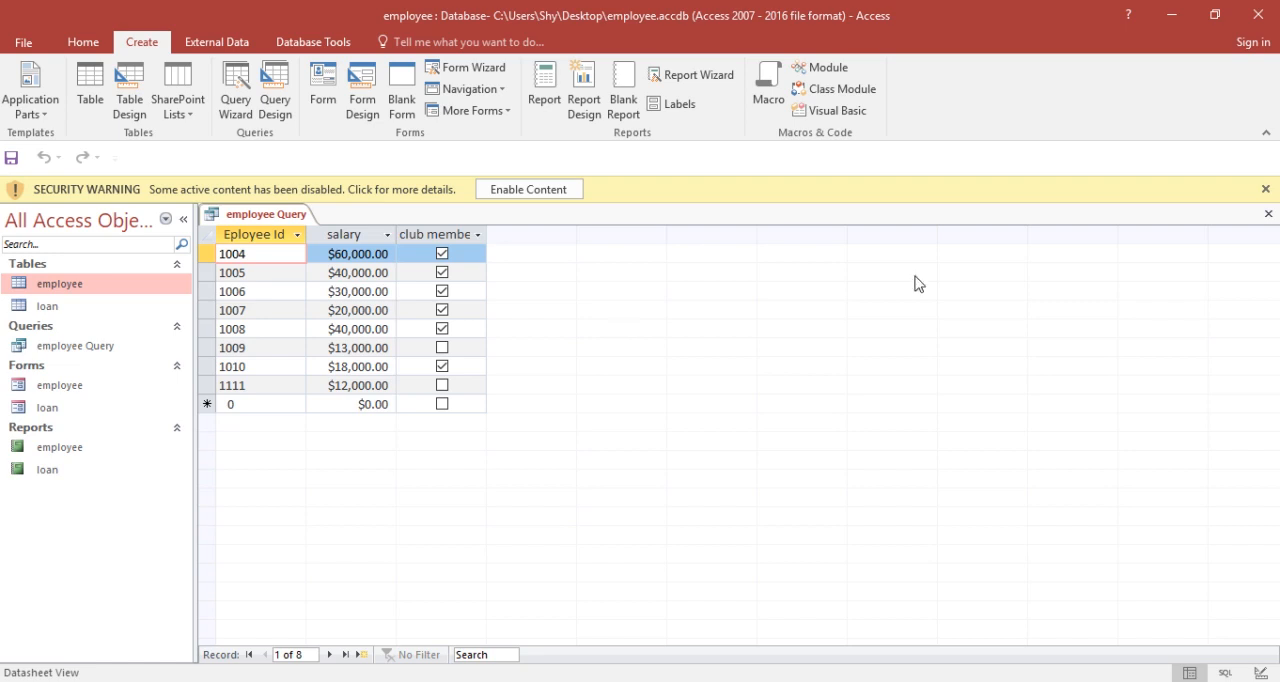
pyautogui.click(1268, 216)
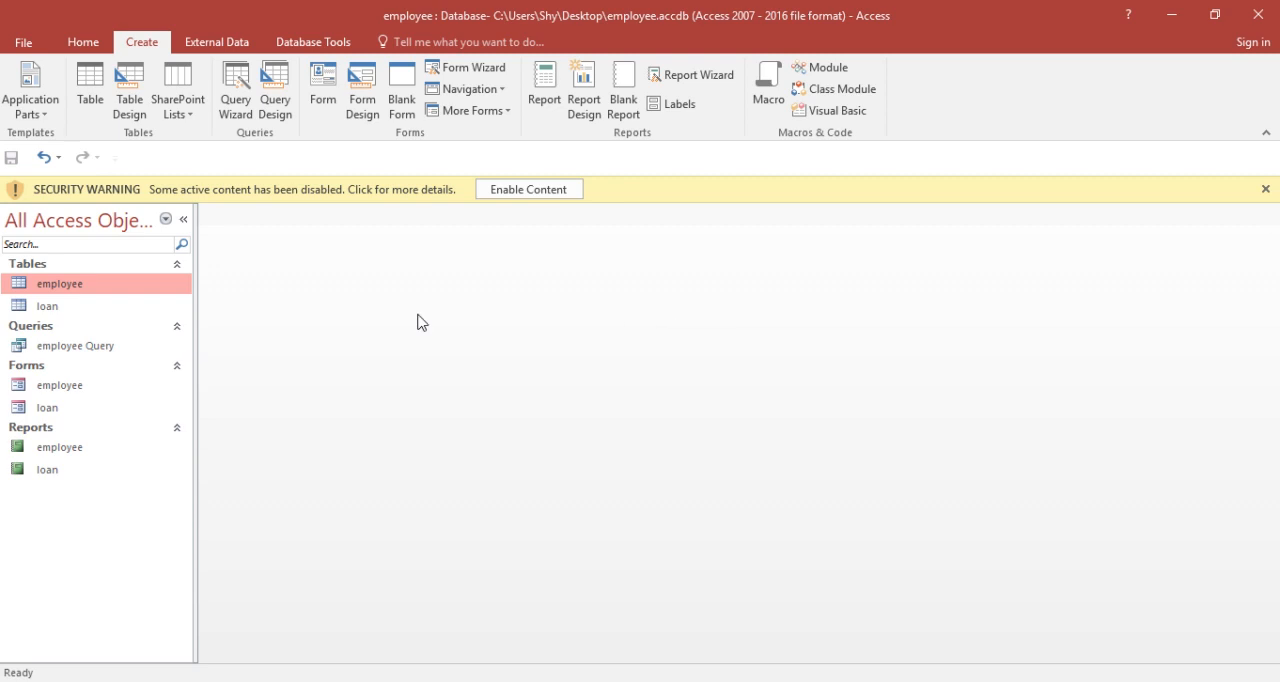
# Step: Check the loan table's records, and start a simple query on that table with the Empid, first name and loan fields
pyautogui.doubleClick(104, 306)
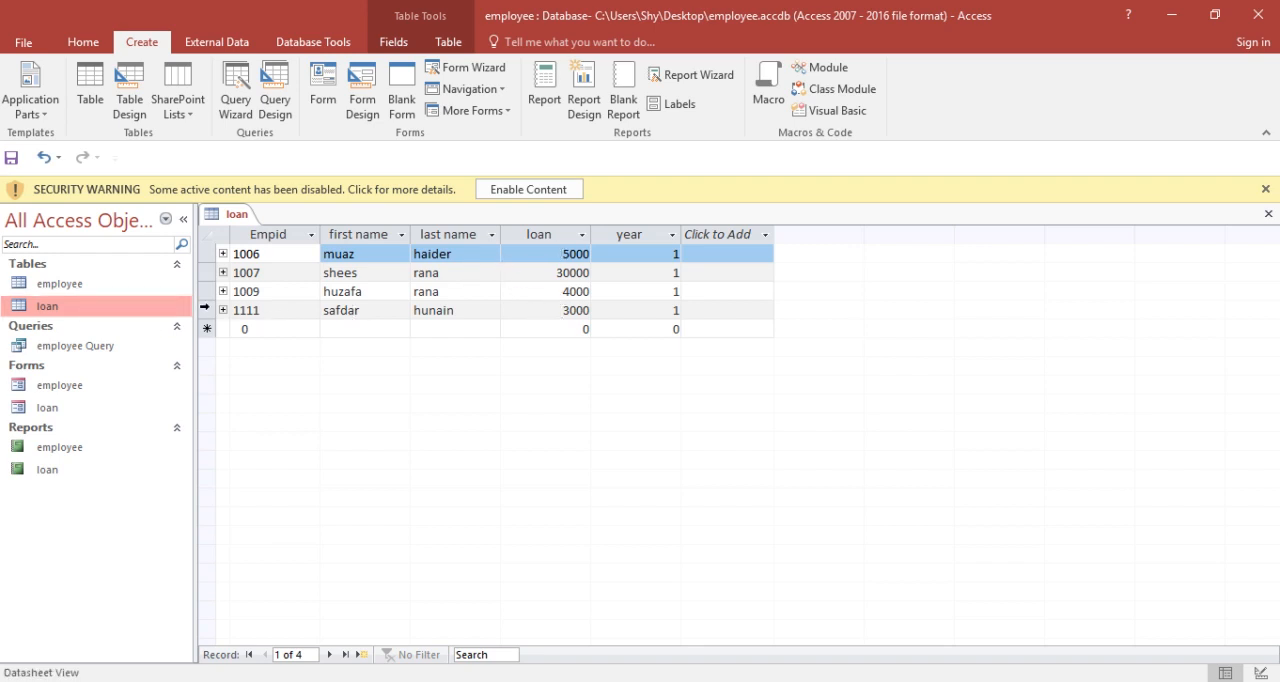
pyautogui.click(1267, 216)
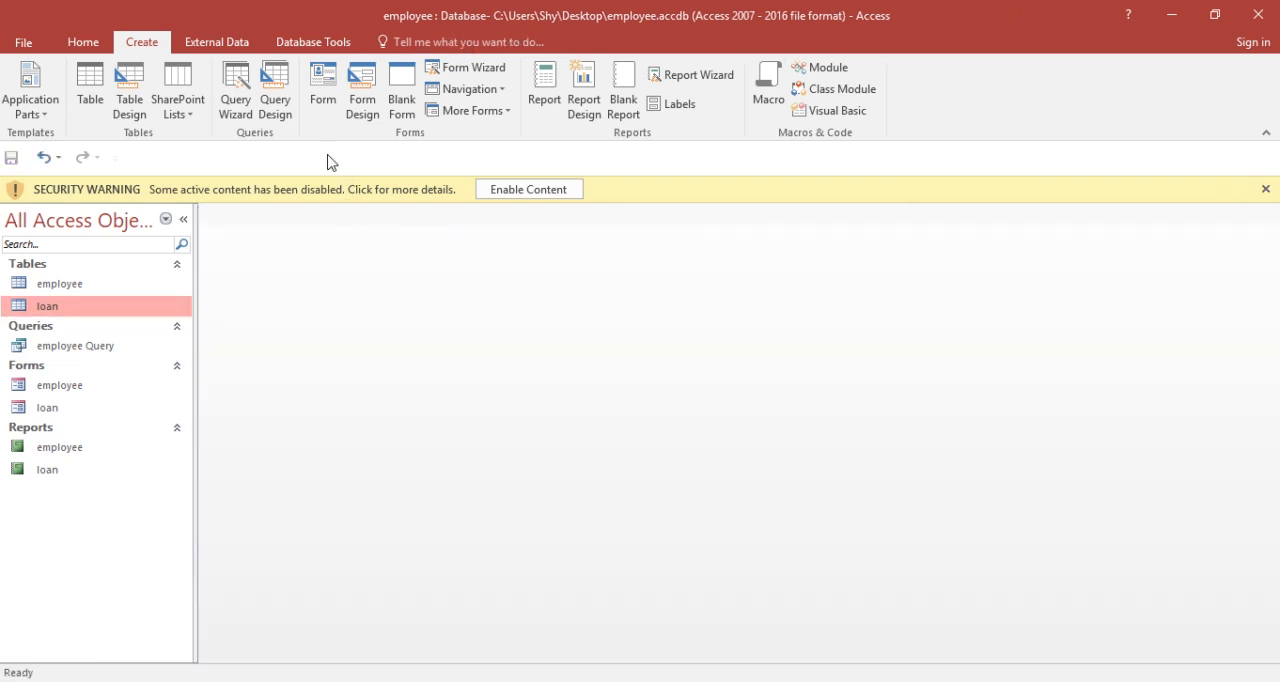
pyautogui.click(228, 99)
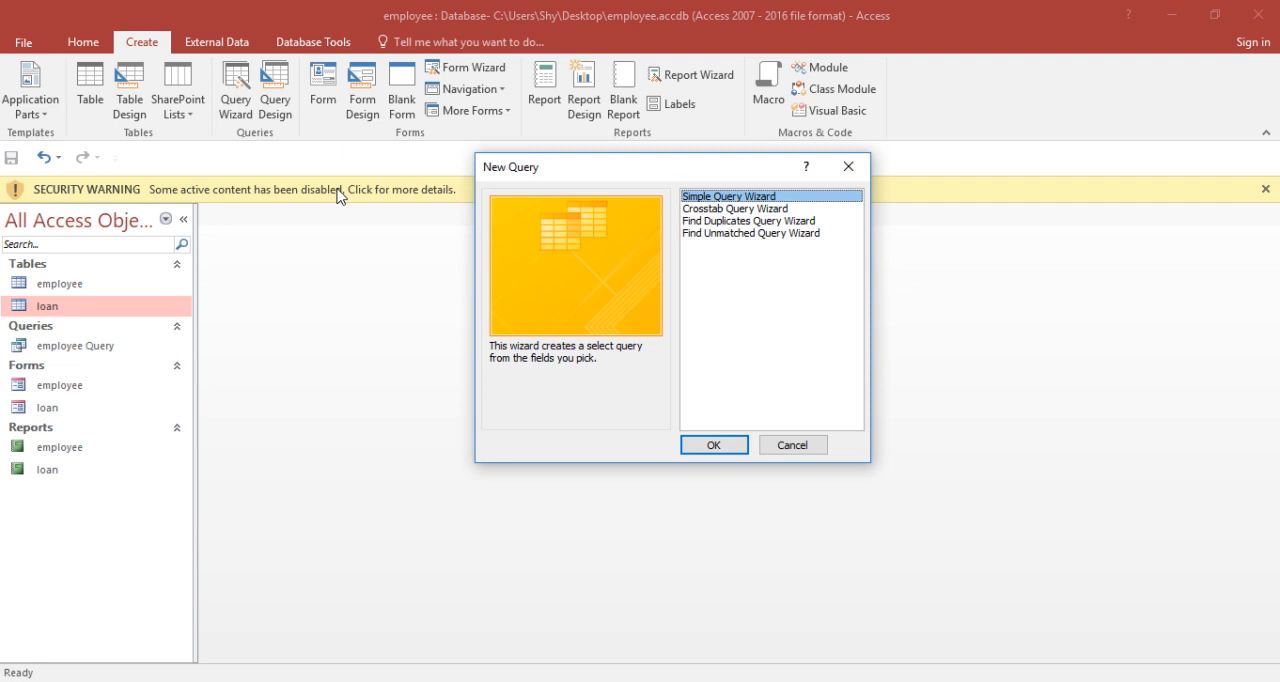
pyautogui.click(720, 449)
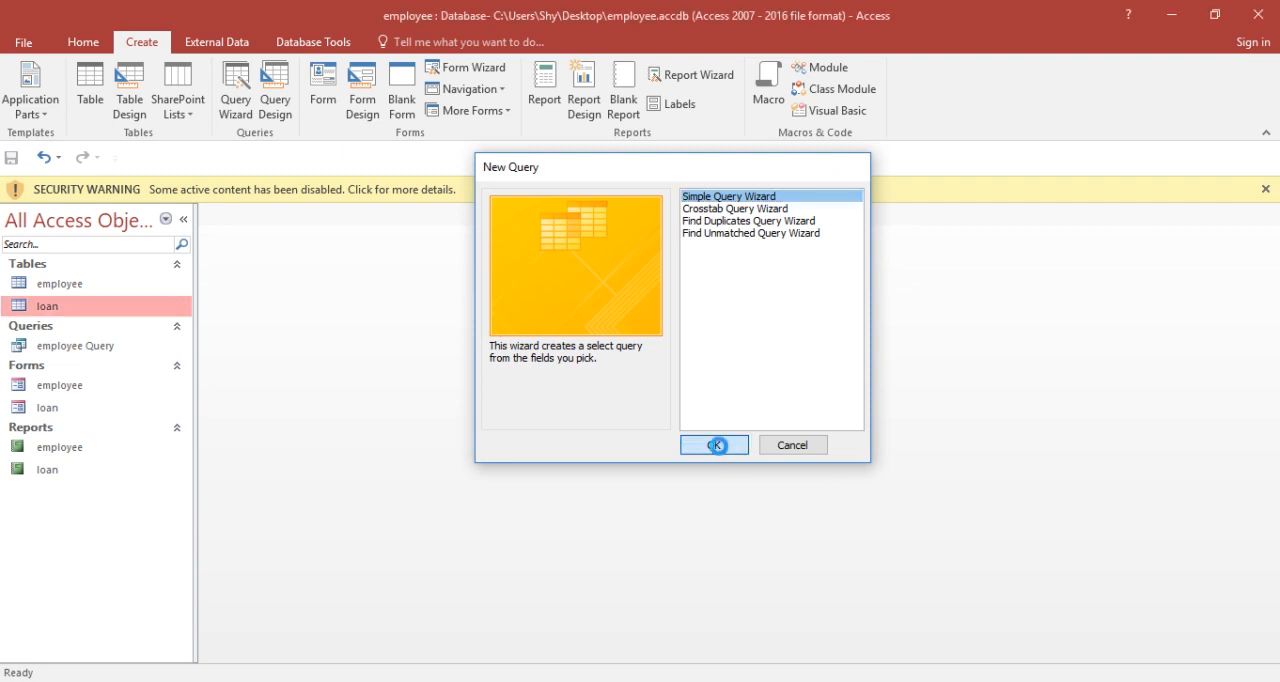
pyautogui.click(612, 306)
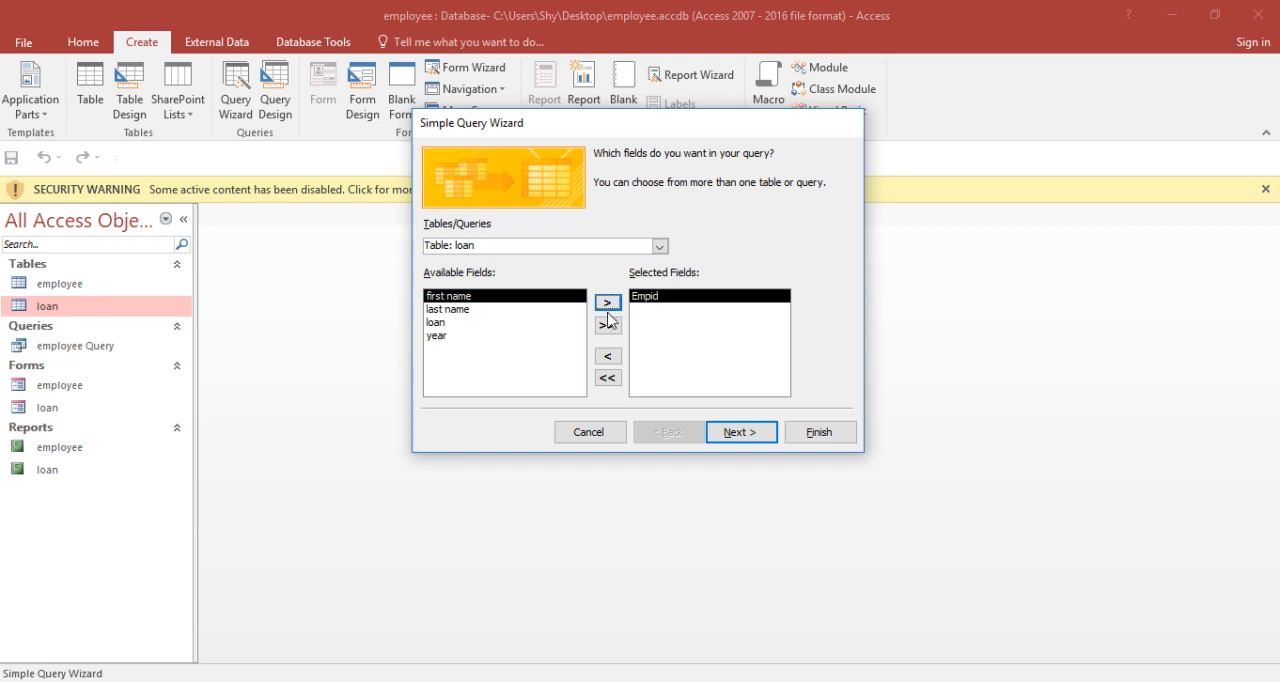
pyautogui.click(607, 304)
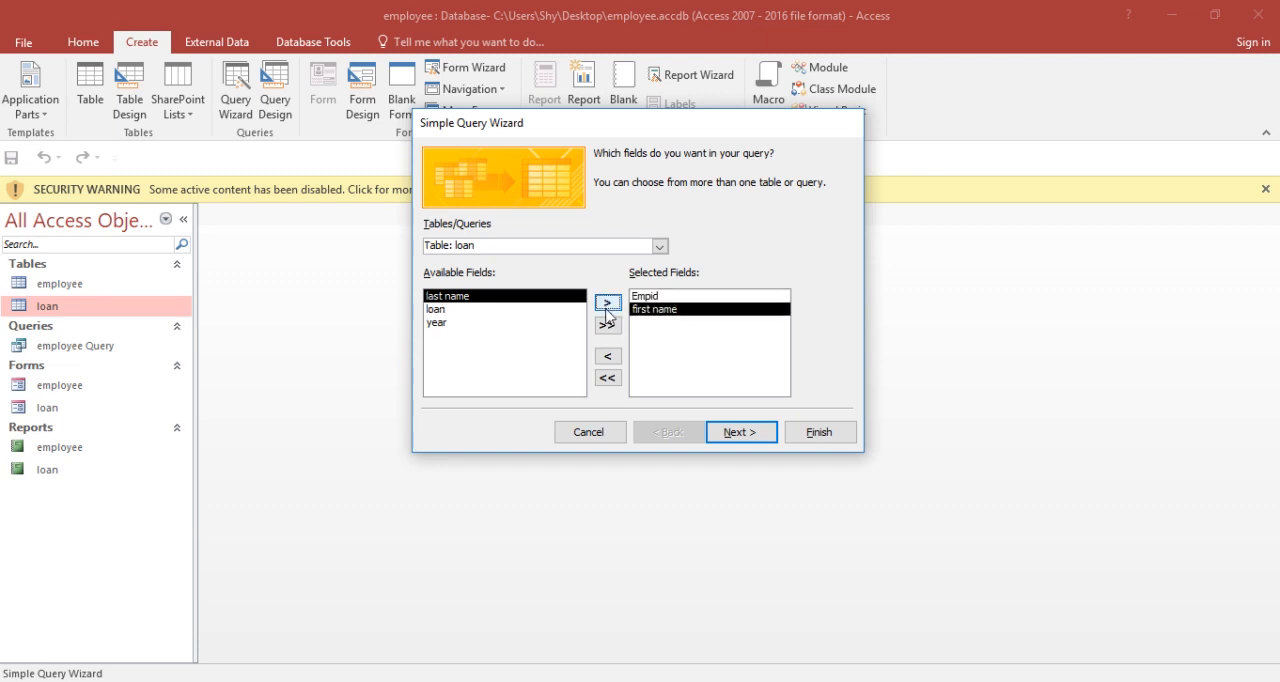
pyautogui.click(485, 310)
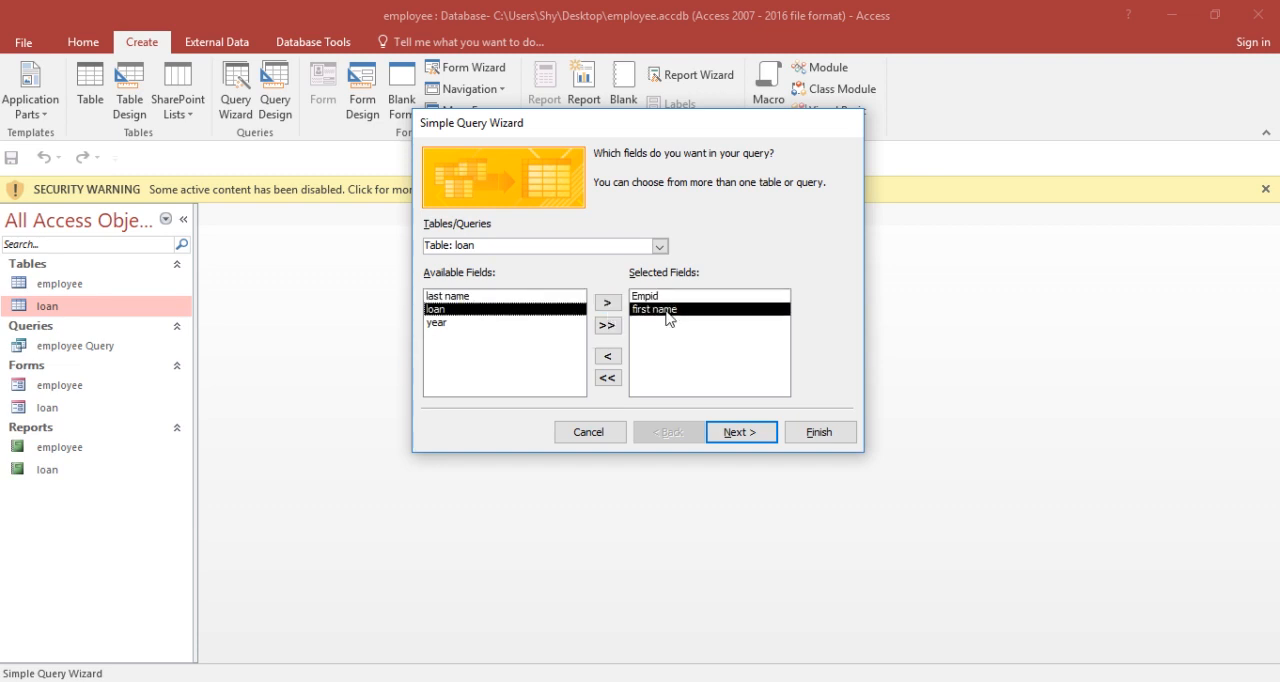
pyautogui.click(607, 302)
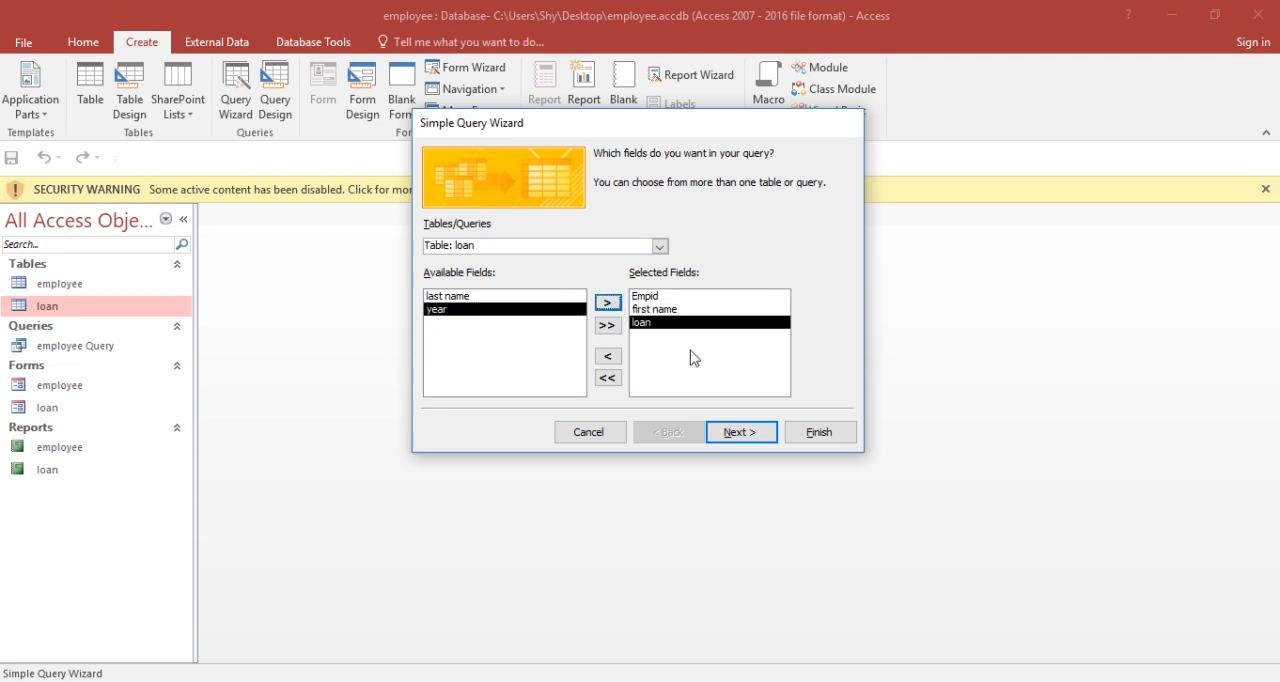
# Step: Finish the loan query as a detail query with its default title, and close its datasheet
pyautogui.click(740, 433)
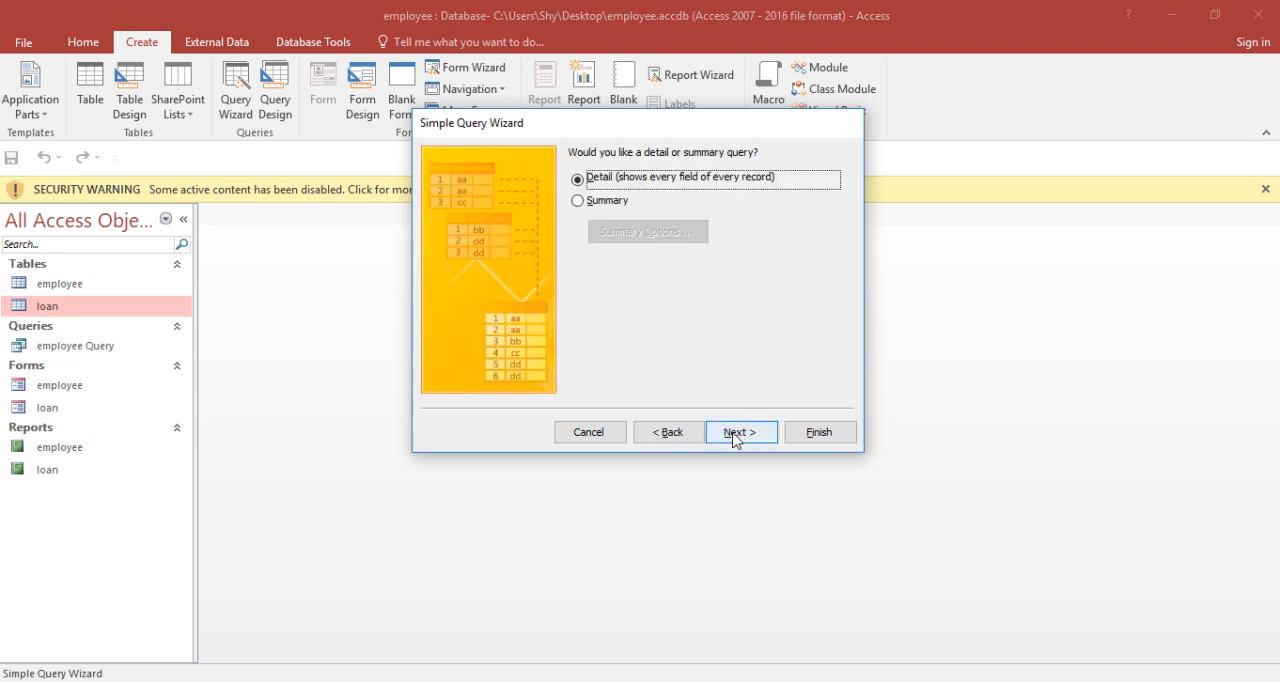
pyautogui.click(736, 436)
pyautogui.click(824, 435)
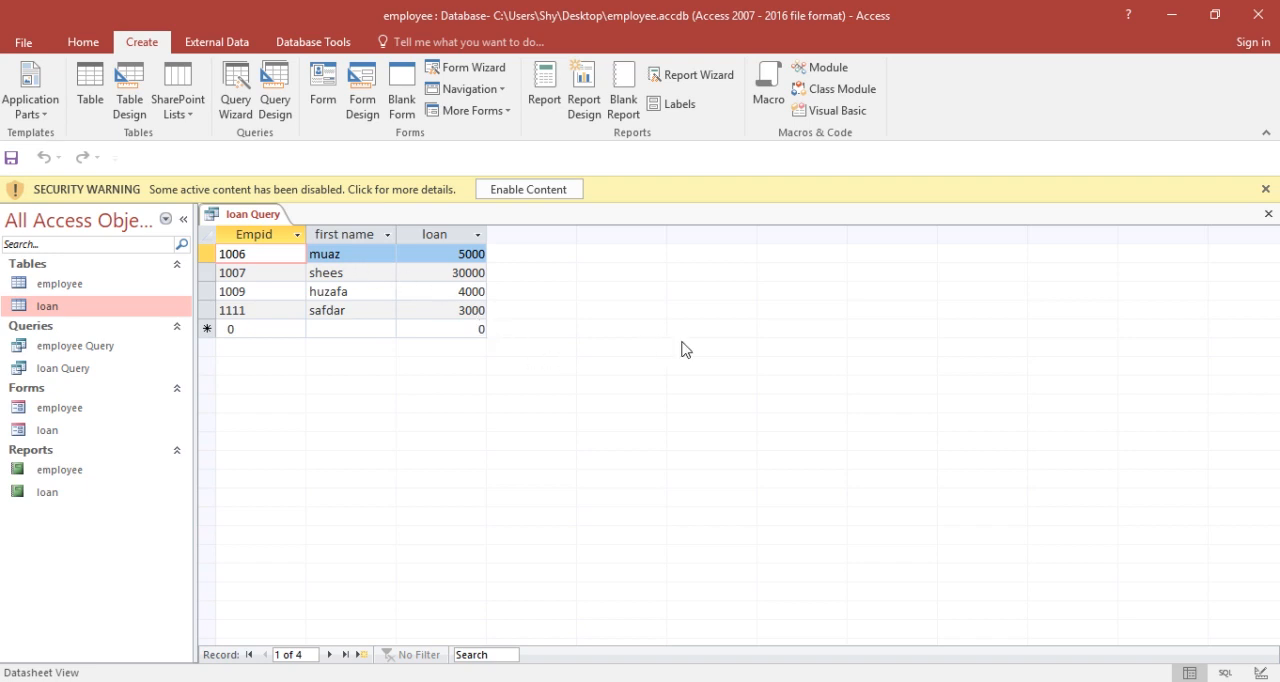
pyautogui.click(1268, 214)
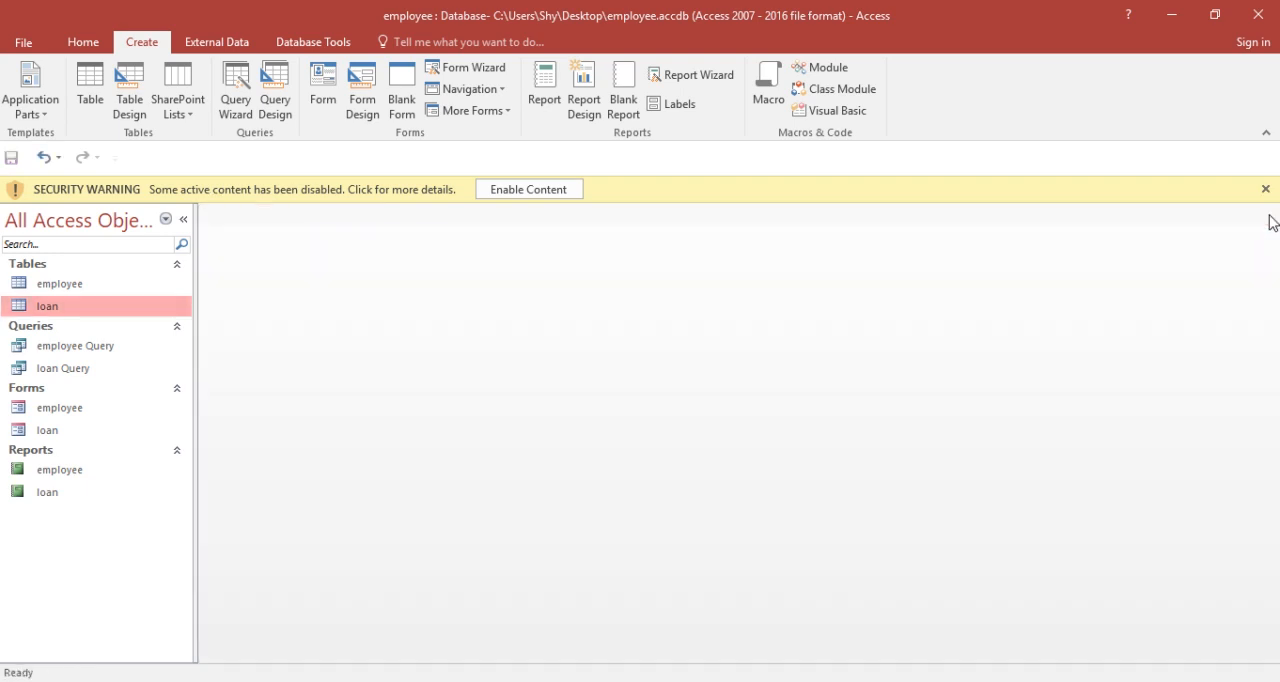